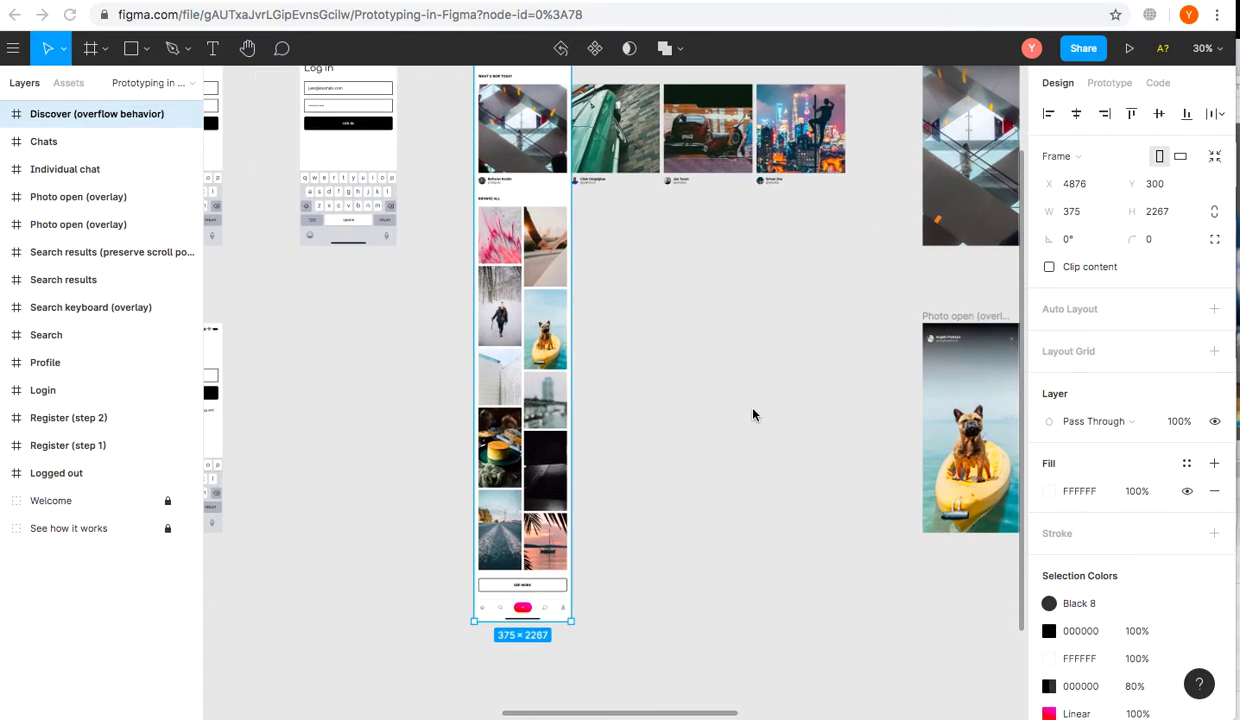
Step: Pan around the photo app canvas to survey its screens
{"action": "scroll", "coordinate": [755, 381], "scroll_direction": "down", "scroll_amount": 5}
{"action": "scroll", "coordinate": [755, 381], "scroll_direction": "up", "scroll_amount": 2}
{"action": "scroll", "coordinate": [755, 381], "scroll_direction": "right", "scroll_amount": 5}
{"action": "scroll", "coordinate": [537, 245], "scroll_direction": "down", "scroll_amount": 3}
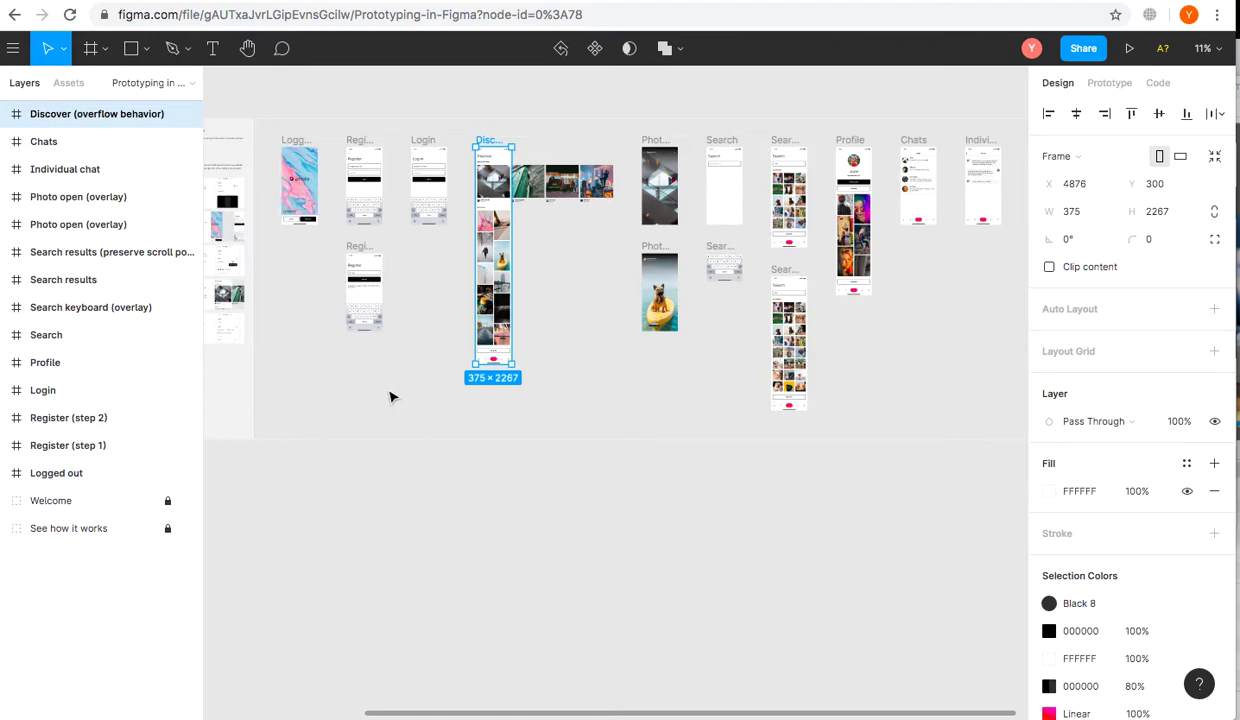
{"action": "scroll", "coordinate": [305, 408], "scroll_direction": "left", "scroll_amount": 3}
{"action": "scroll", "coordinate": [305, 408], "scroll_direction": "up", "scroll_amount": 1}
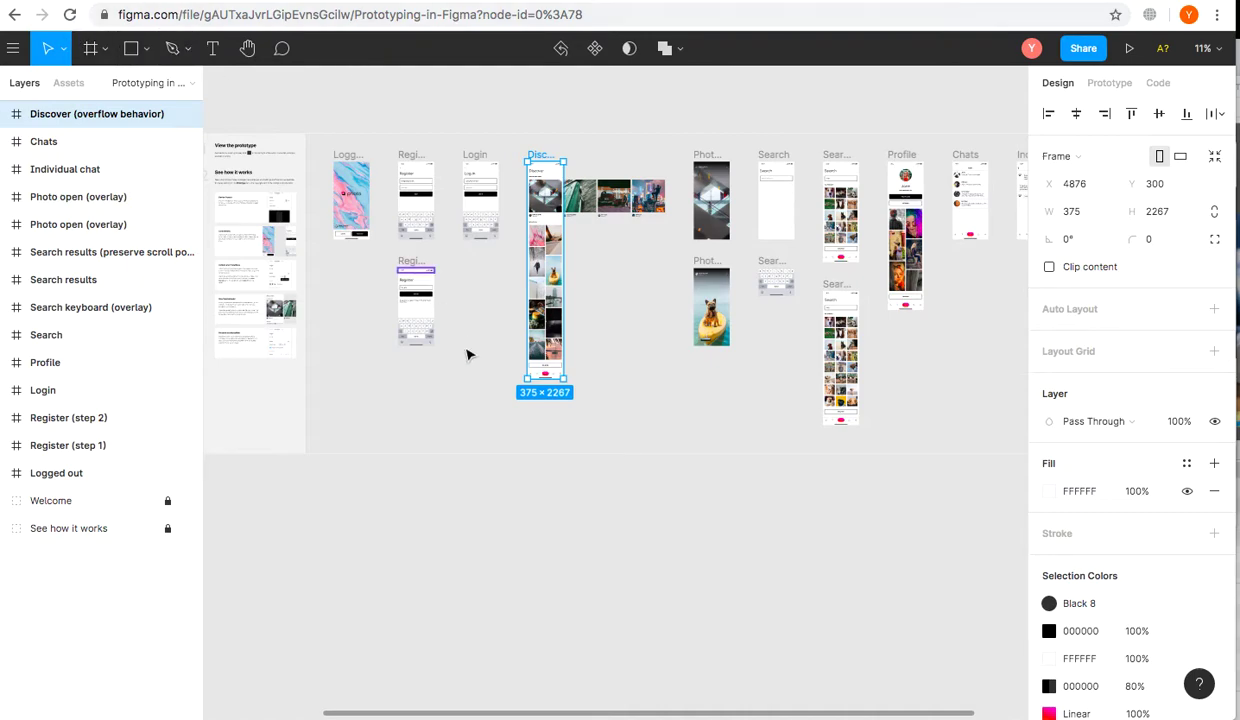
{"action": "scroll", "coordinate": [468, 354], "scroll_direction": "left", "scroll_amount": 5}
{"action": "scroll", "coordinate": [468, 354], "scroll_direction": "right", "scroll_amount": 2}
{"action": "scroll", "coordinate": [468, 354], "scroll_direction": "down", "scroll_amount": 2}
{"action": "scroll", "coordinate": [468, 354], "scroll_direction": "right", "scroll_amount": 5}
{"action": "scroll", "coordinate": [468, 354], "scroll_direction": "down", "scroll_amount": 1}
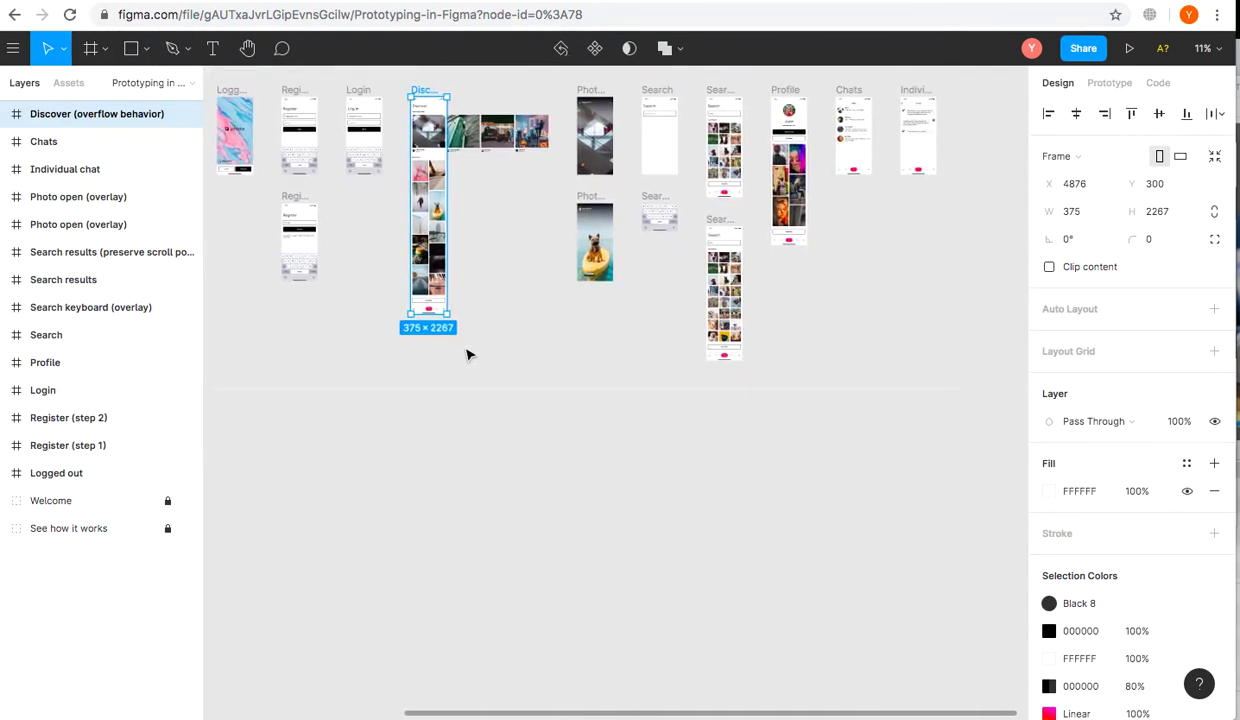
{"action": "scroll", "coordinate": [564, 480], "scroll_direction": "up", "scroll_amount": 3}
{"action": "scroll", "coordinate": [564, 480], "scroll_direction": "right", "scroll_amount": 1}
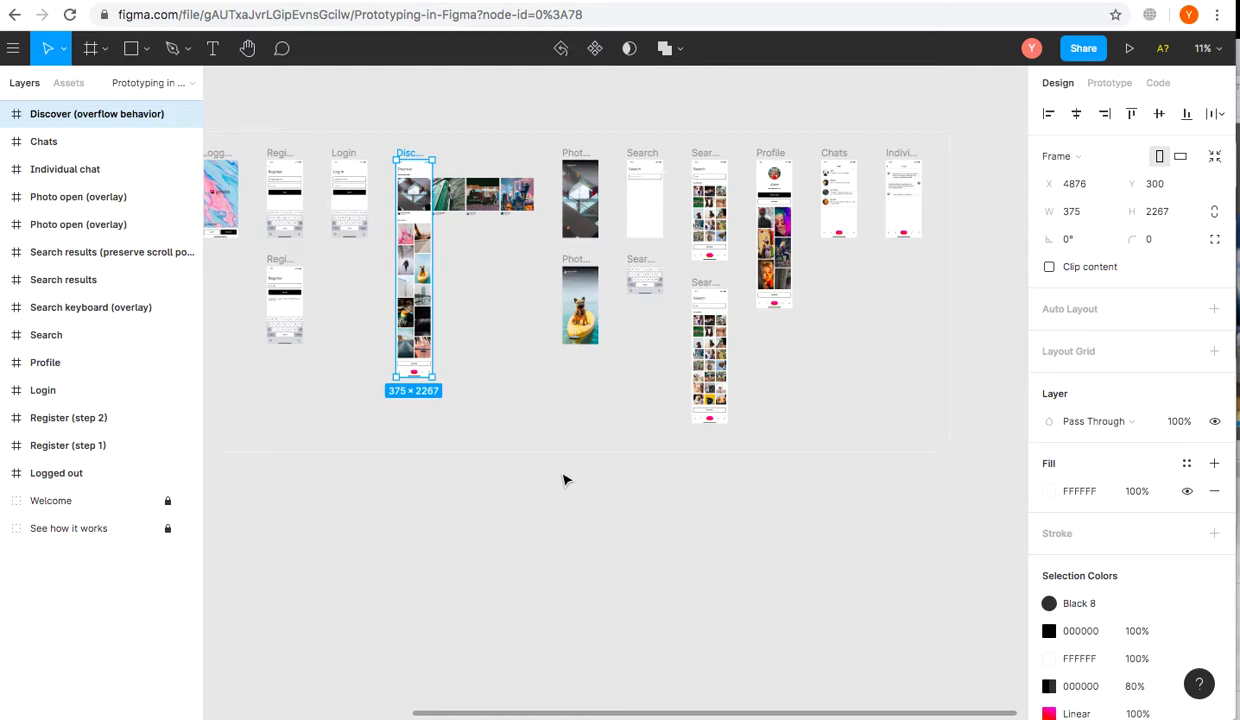
{"action": "scroll", "coordinate": [737, 349], "scroll_direction": "left", "scroll_amount": 5}
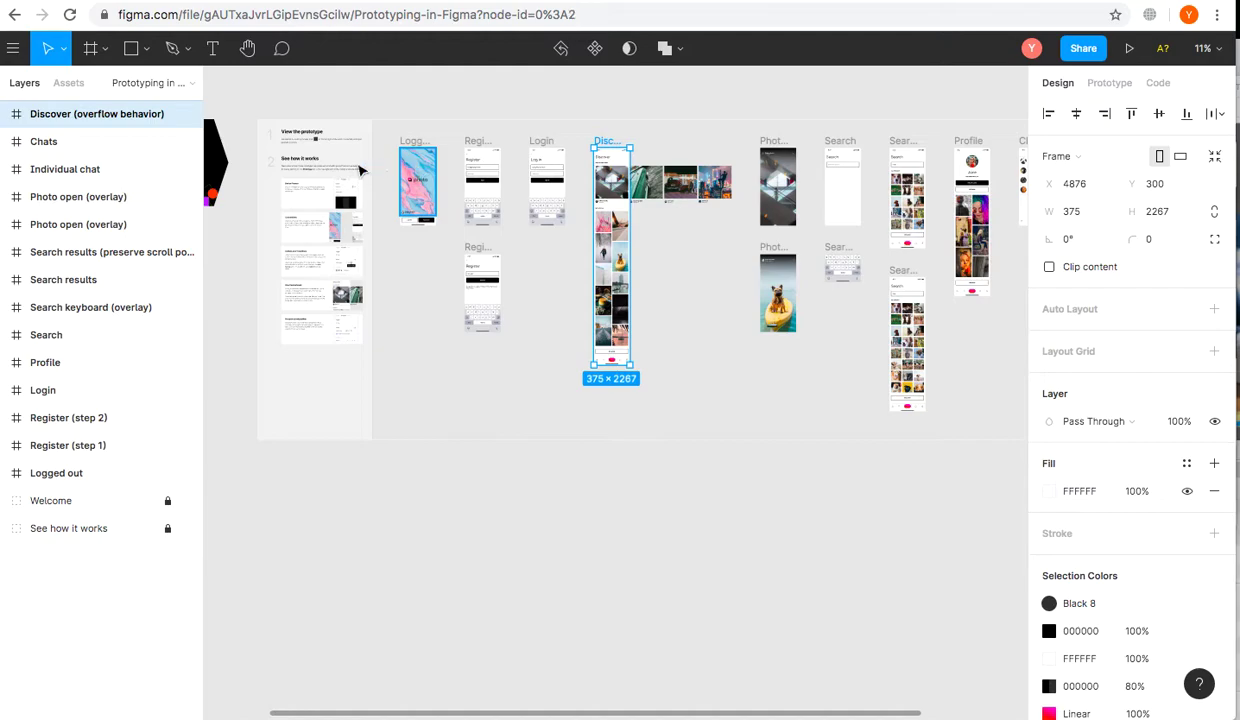
Step: Select the Logged out frame as the starting screen and show its prototype settings
{"action": "left_click", "coordinate": [425, 219]}
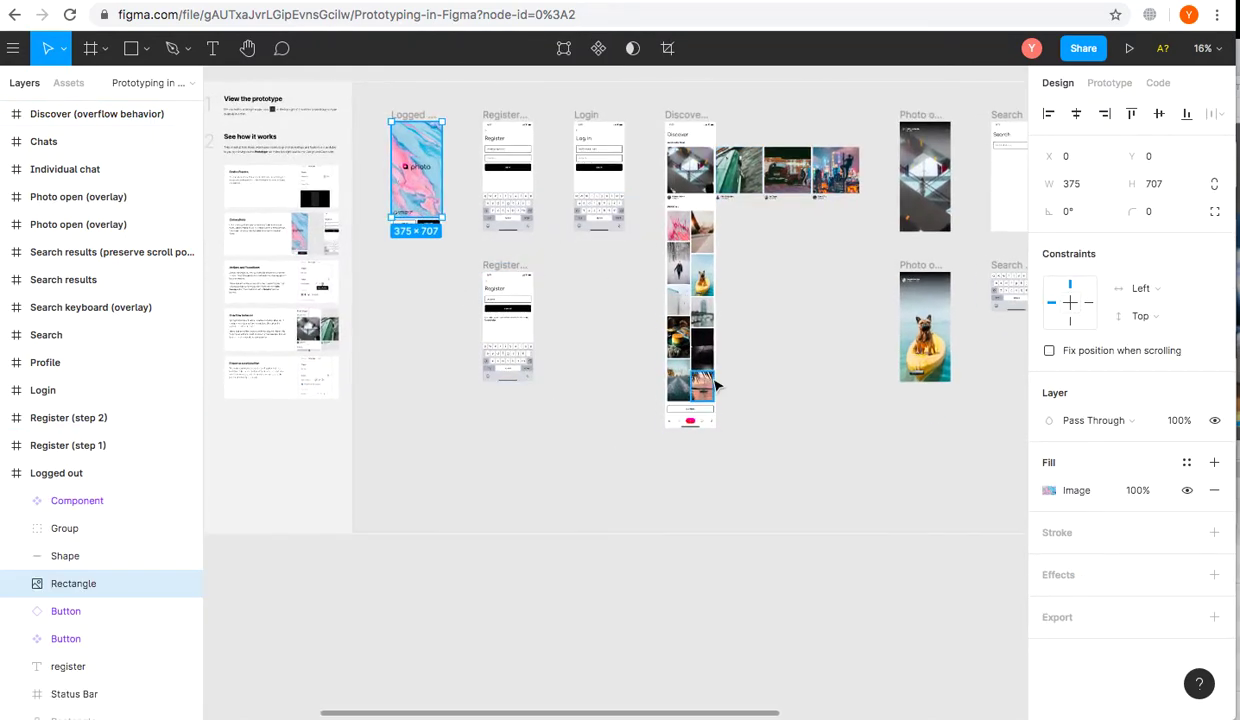
{"action": "scroll", "coordinate": [714, 386], "scroll_direction": "up", "scroll_amount": 3}
{"action": "scroll", "coordinate": [714, 386], "scroll_direction": "up", "scroll_amount": 2}
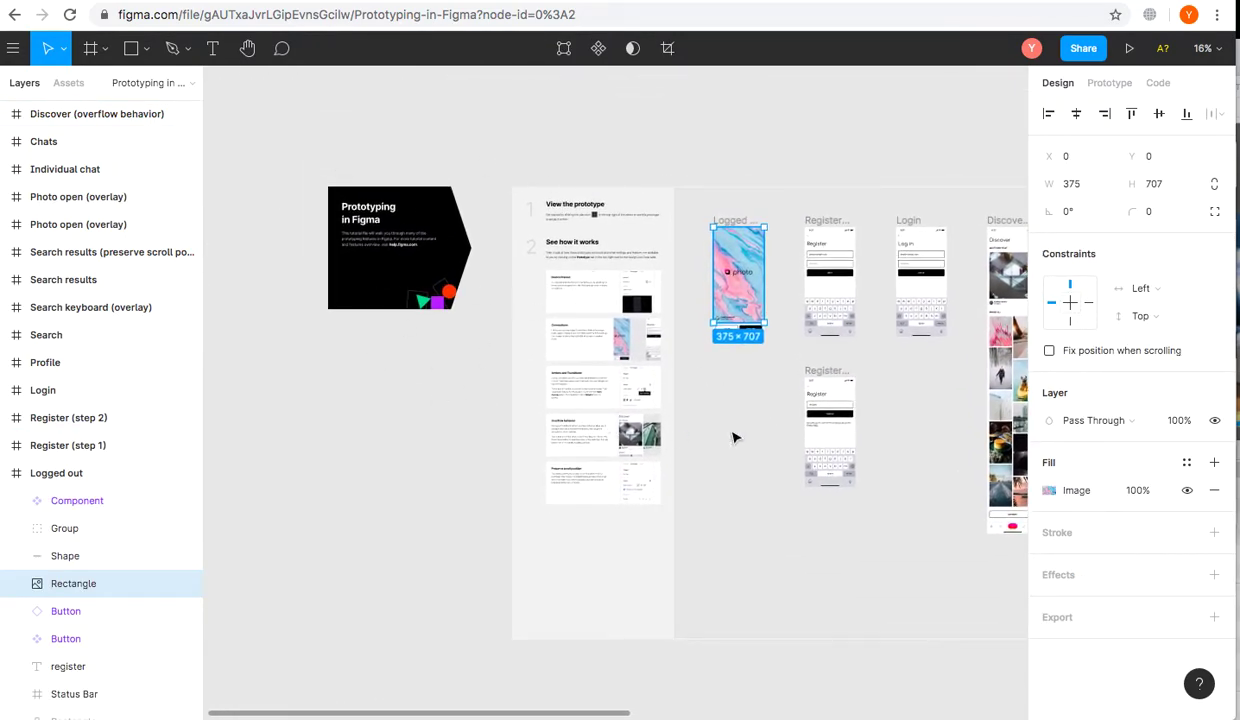
{"action": "scroll", "coordinate": [788, 420], "scroll_direction": "right", "scroll_amount": 12}
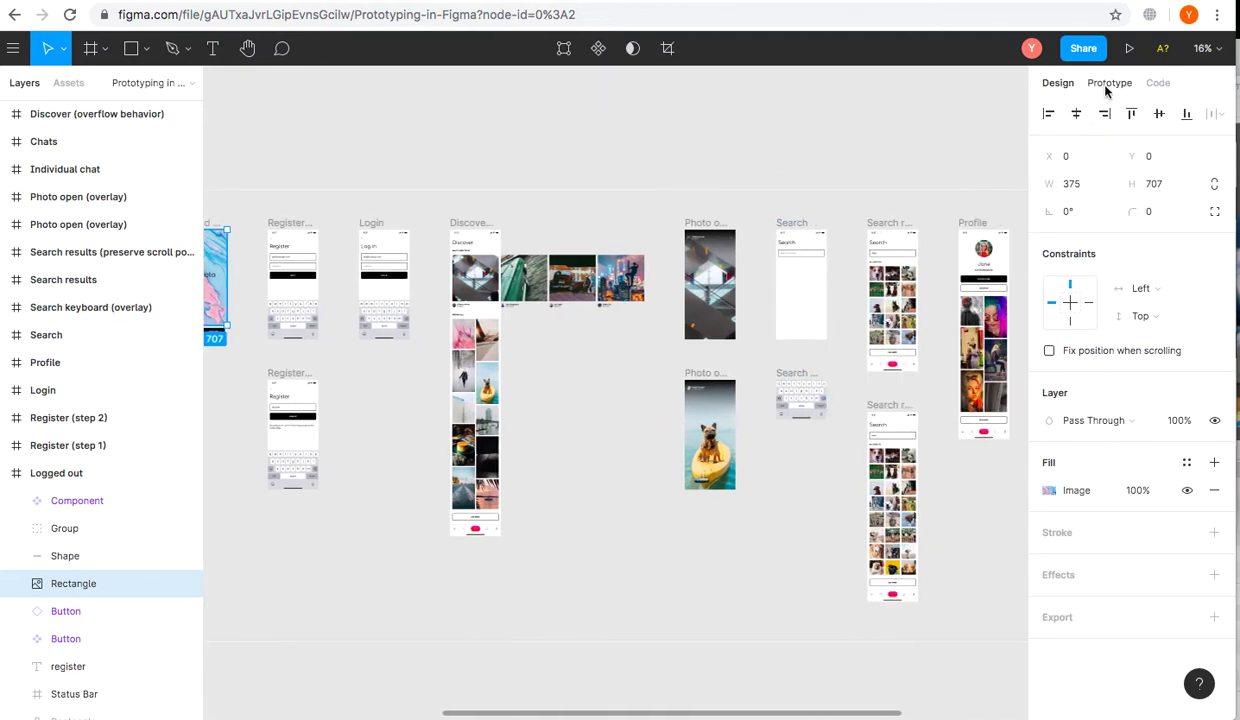
{"action": "left_click", "coordinate": [1109, 83]}
{"action": "scroll", "coordinate": [487, 183], "scroll_direction": "right", "scroll_amount": 15}
{"action": "scroll", "coordinate": [487, 183], "scroll_direction": "left", "scroll_amount": 10}
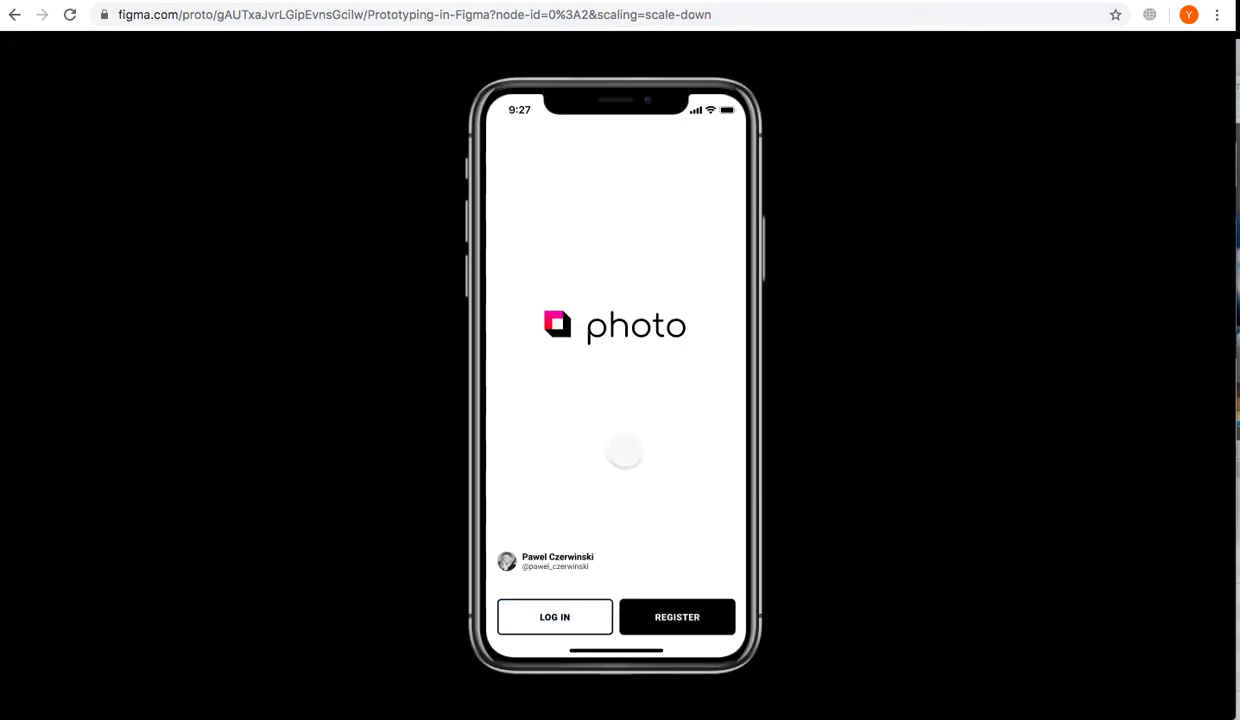
Step: Log in from the launch screen to reach the Discover screen
{"action": "left_click", "coordinate": [646, 429]}
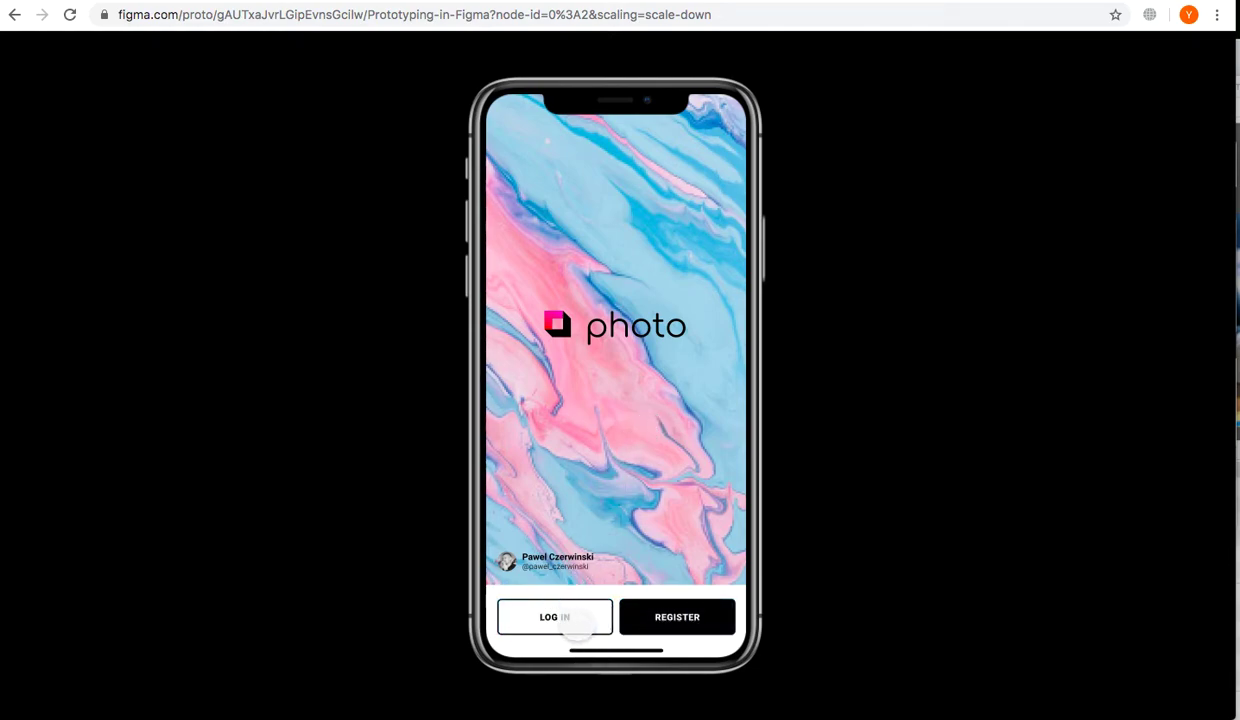
{"action": "left_click", "coordinate": [626, 494]}
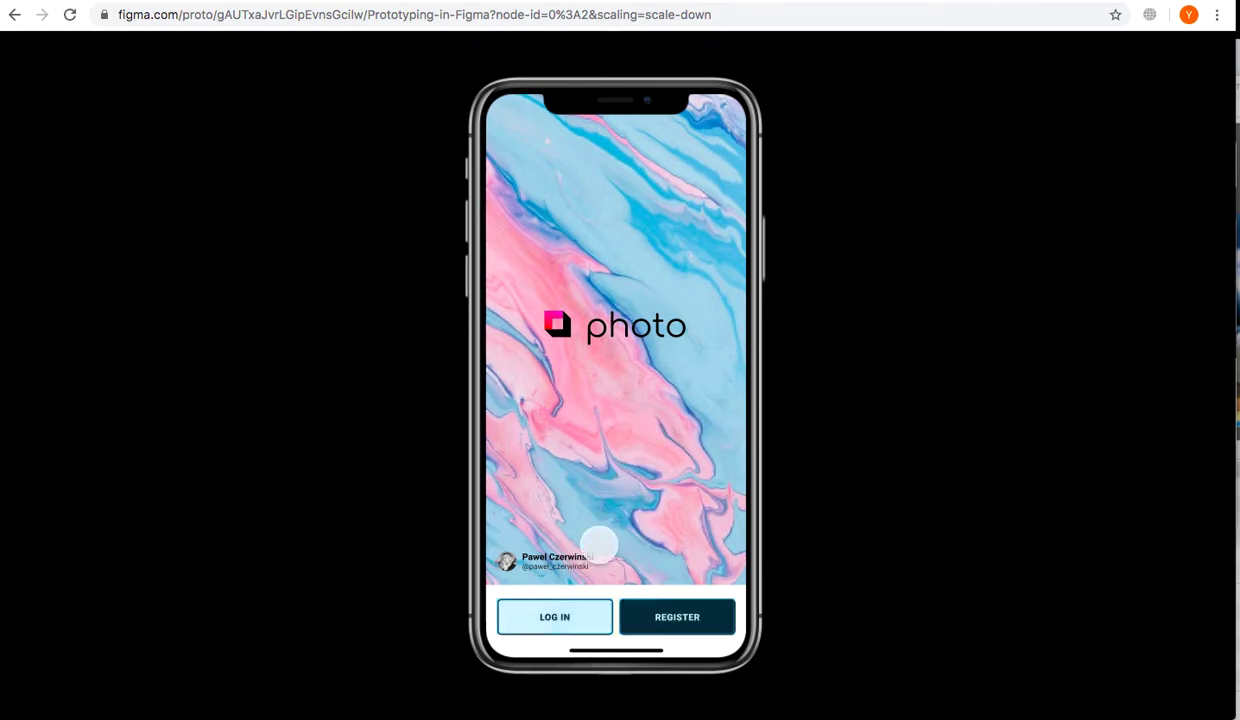
{"action": "left_click", "coordinate": [629, 515]}
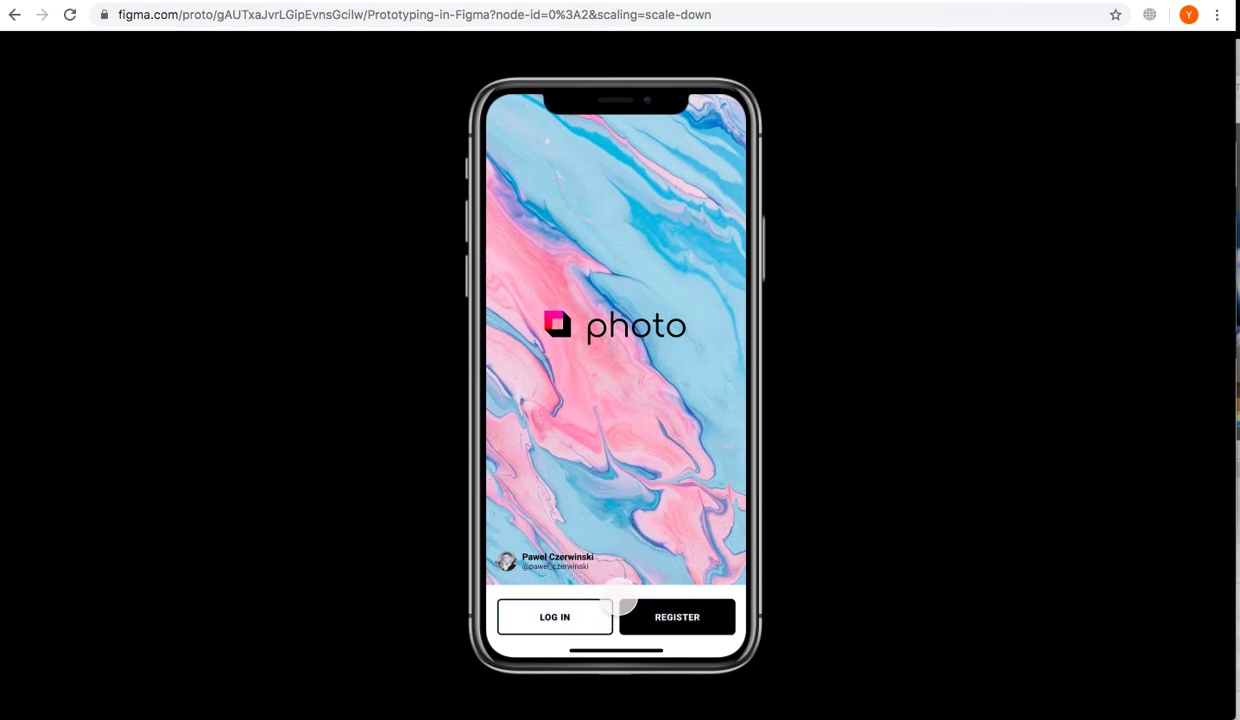
{"action": "left_click", "coordinate": [566, 616]}
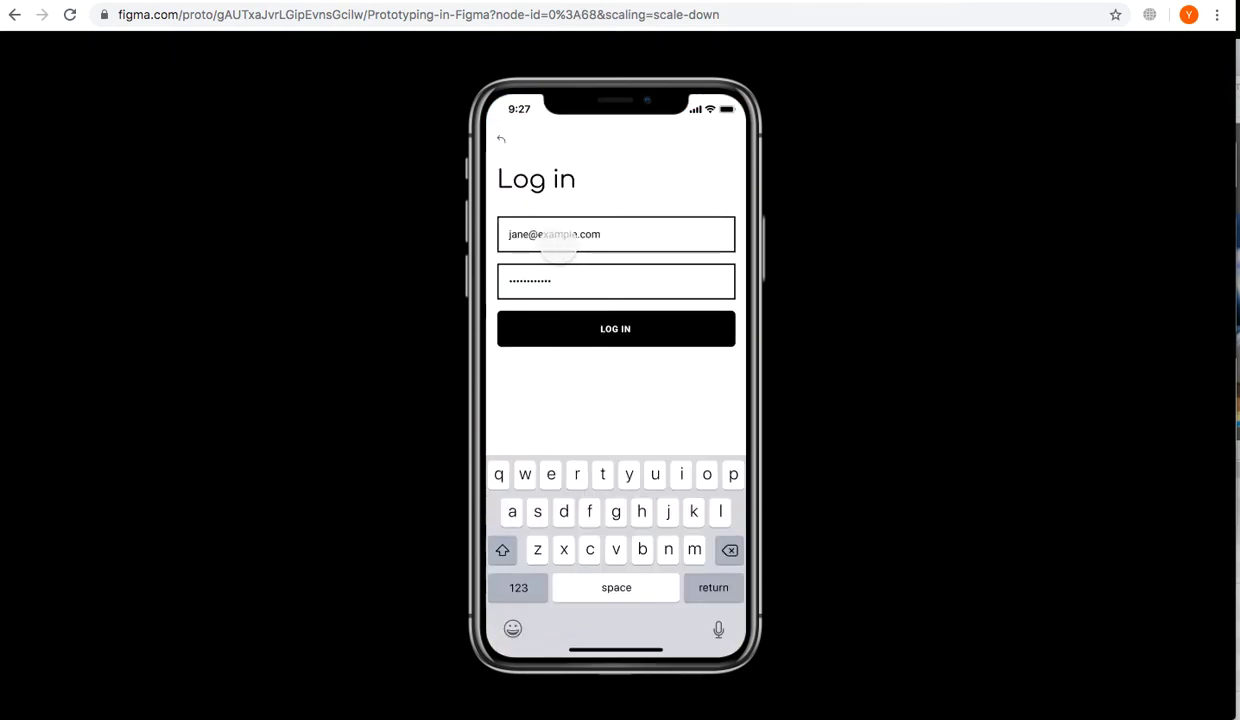
{"action": "left_click", "coordinate": [600, 222]}
{"action": "left_click", "coordinate": [615, 329]}
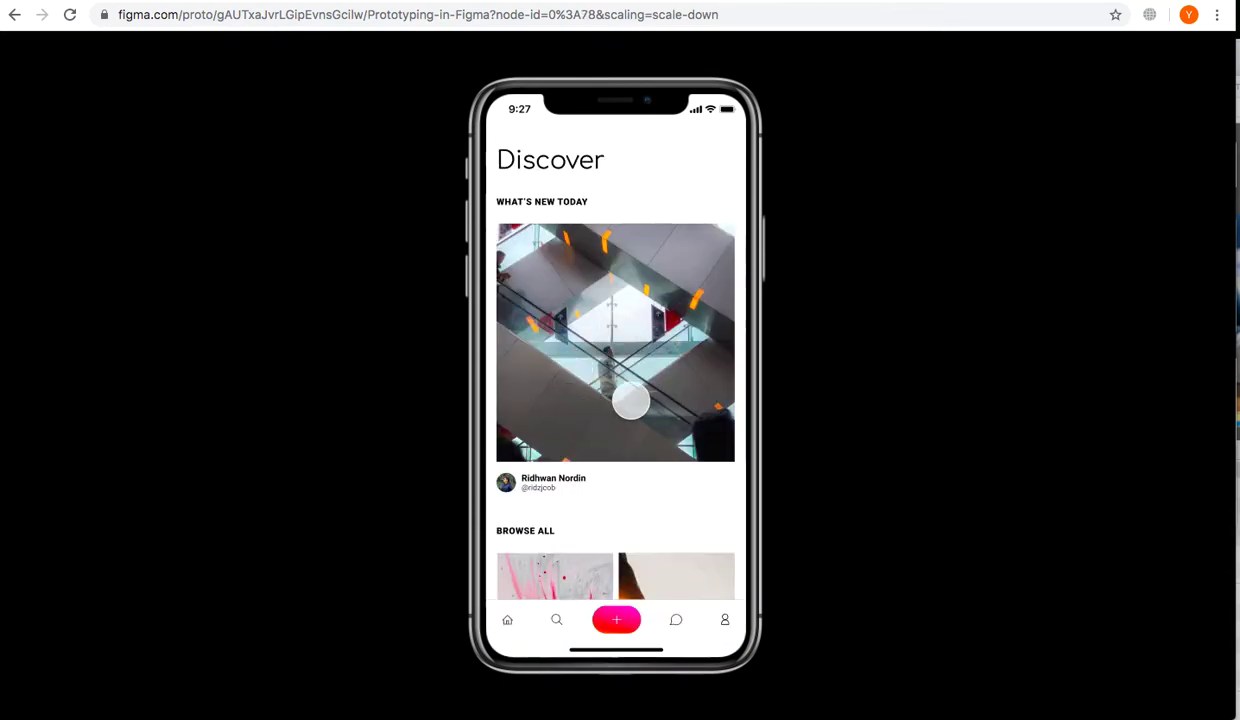
Step: Swipe the What's New Today carousel and scroll the Discover feed
{"action": "scroll", "coordinate": [631, 398], "scroll_direction": "right", "scroll_amount": 2}
{"action": "scroll", "coordinate": [631, 400], "scroll_direction": "right", "scroll_amount": 4}
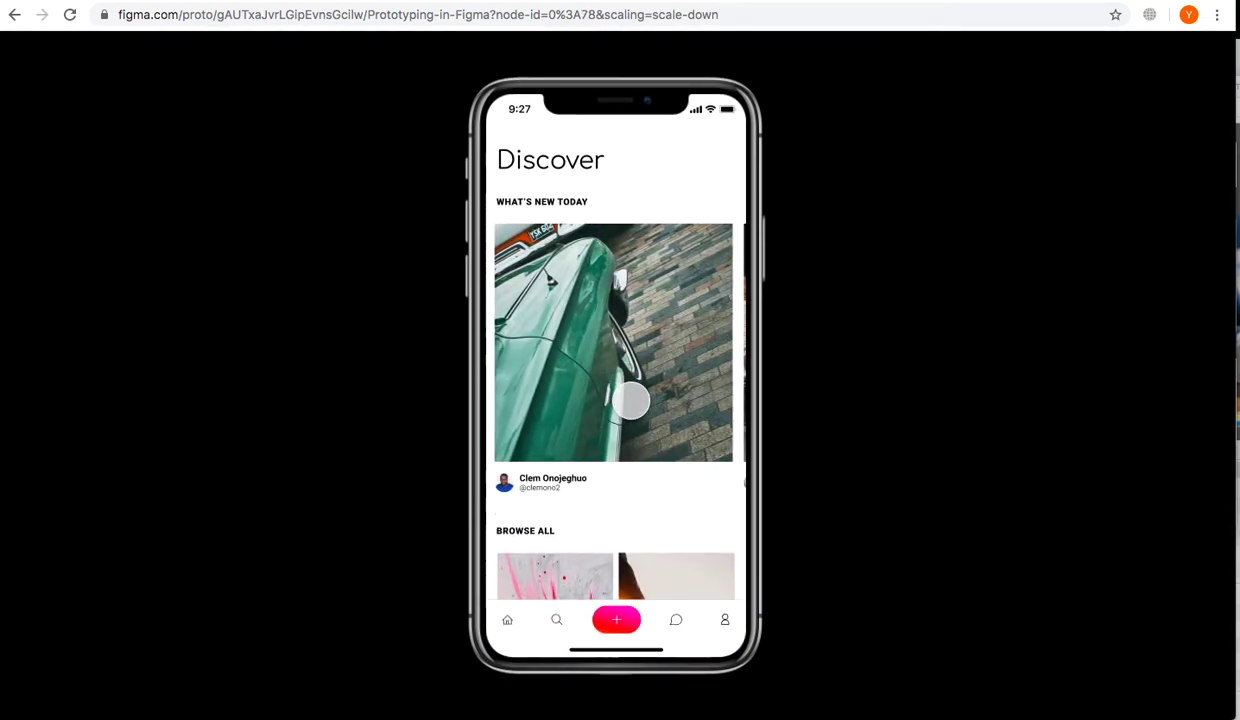
{"action": "scroll", "coordinate": [631, 400], "scroll_direction": "right", "scroll_amount": 2}
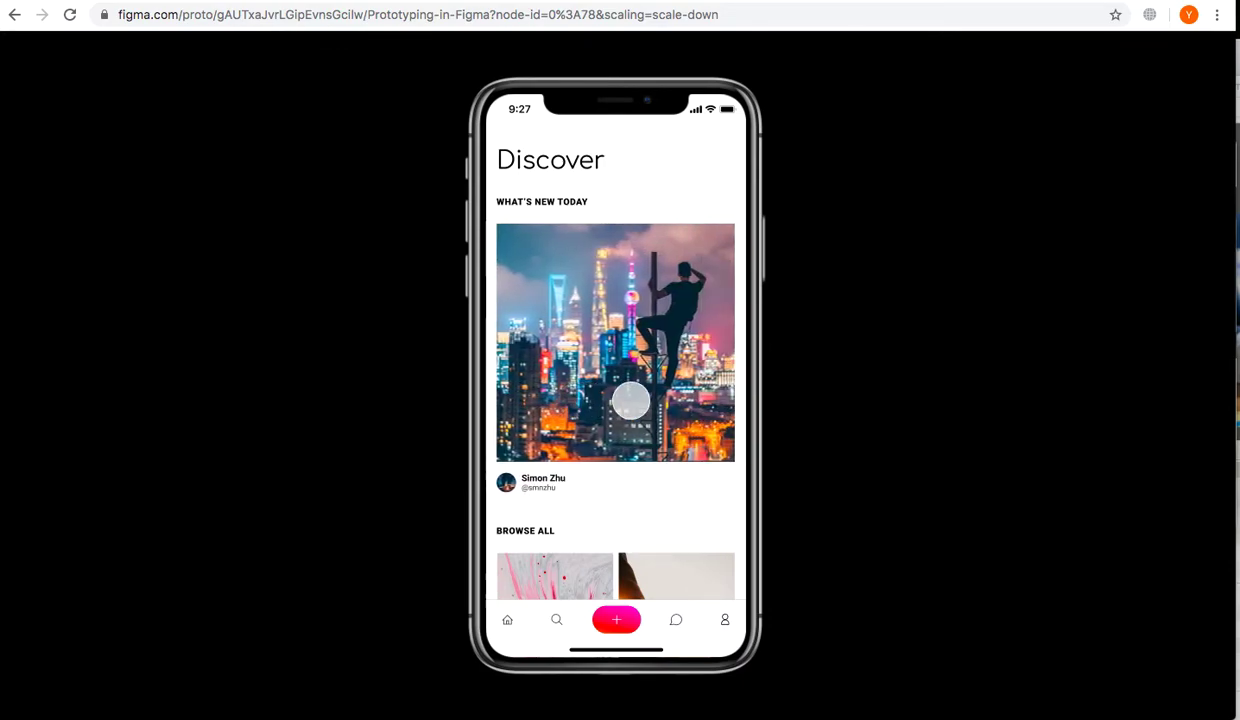
{"action": "scroll", "coordinate": [631, 400], "scroll_direction": "left", "scroll_amount": 6}
{"action": "scroll", "coordinate": [631, 400], "scroll_direction": "right", "scroll_amount": 6}
{"action": "left_click_drag", "start_coordinate": [557, 398], "coordinate": [579, 371]}
{"action": "scroll", "coordinate": [579, 371], "scroll_direction": "up", "scroll_amount": 1}
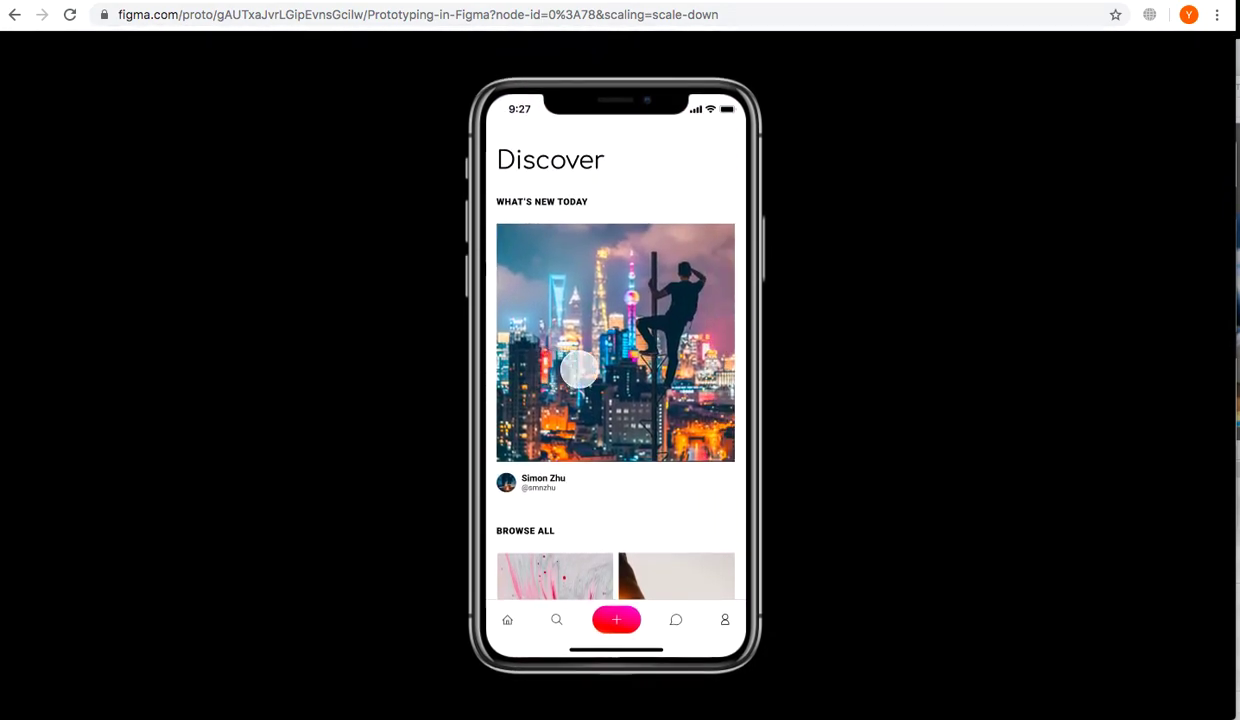
{"action": "scroll", "coordinate": [586, 420], "scroll_direction": "down", "scroll_amount": 10}
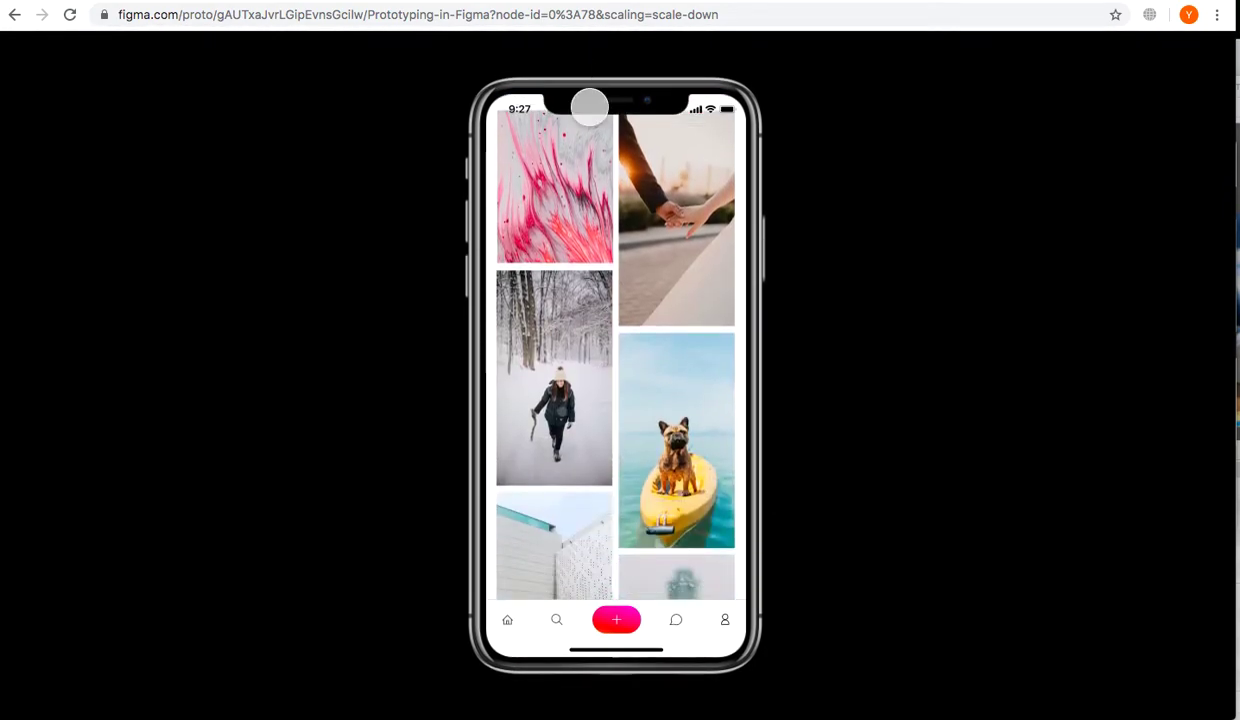
{"action": "scroll", "coordinate": [627, 306], "scroll_direction": "down", "scroll_amount": 5}
{"action": "scroll", "coordinate": [627, 306], "scroll_direction": "up", "scroll_amount": 15}
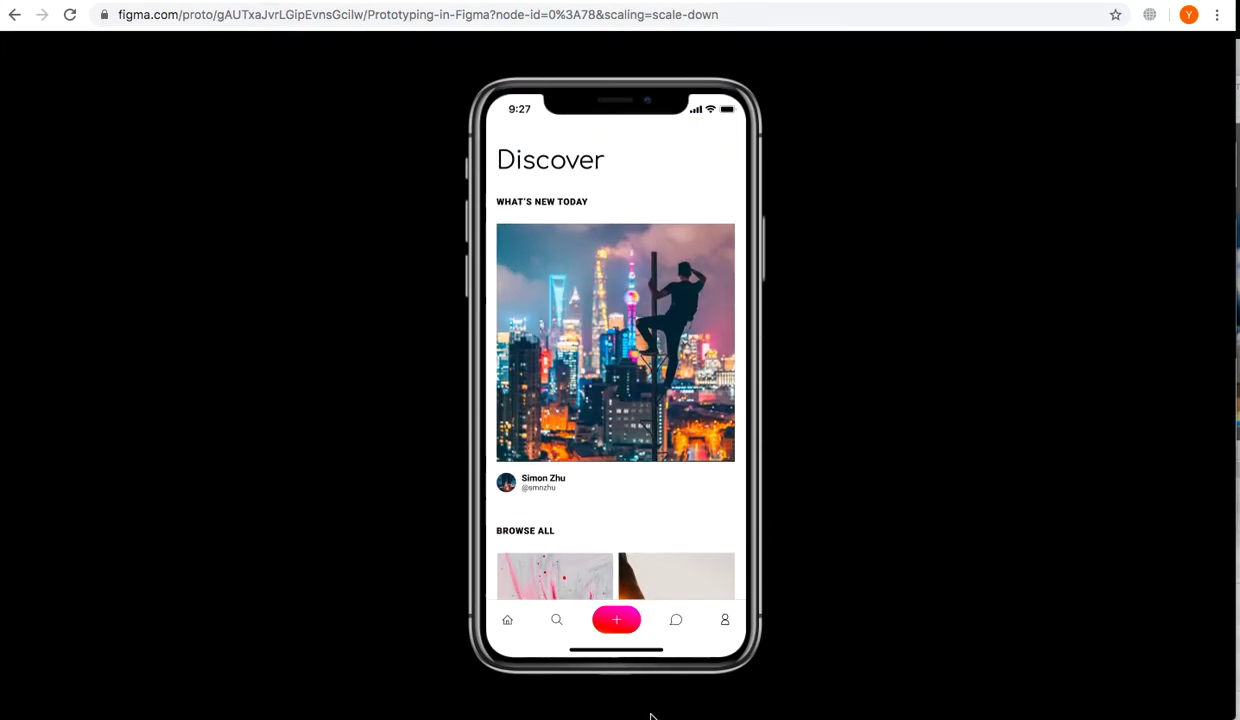
Step: View and close the featured photo story, then open a conversation from Chats
{"action": "left_click", "coordinate": [653, 456]}
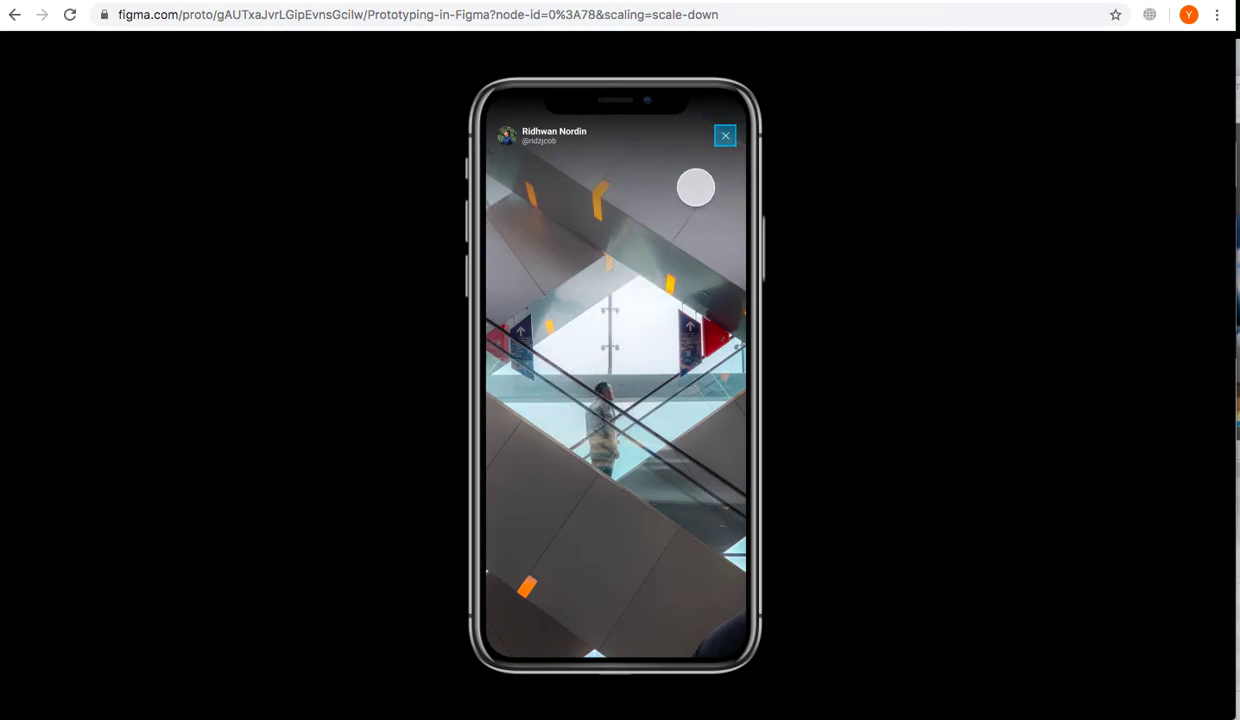
{"action": "left_click", "coordinate": [724, 135]}
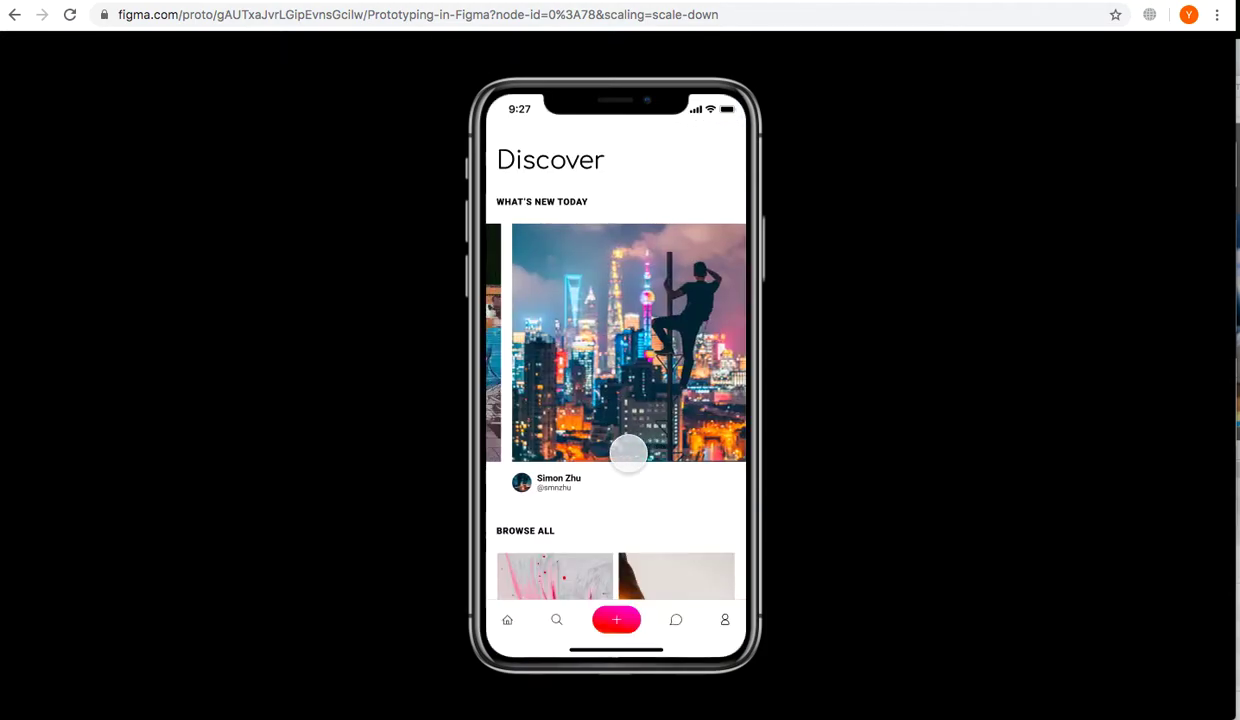
{"action": "left_click", "coordinate": [614, 652]}
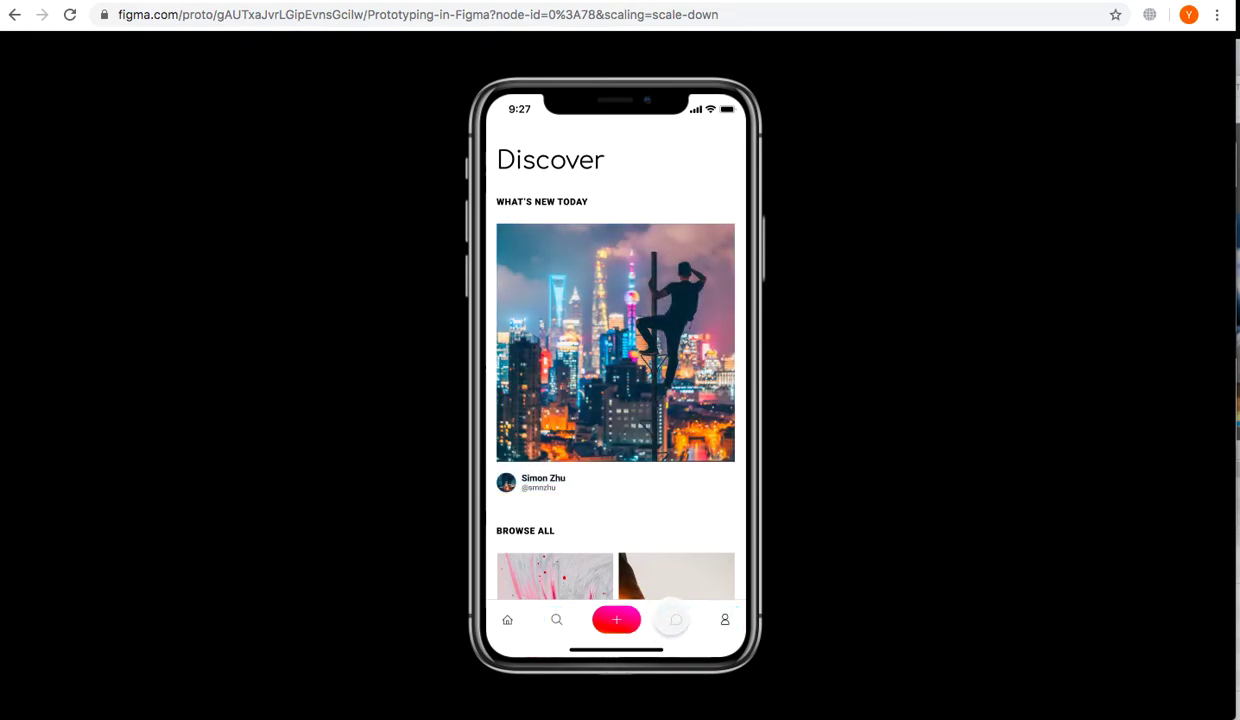
{"action": "left_click", "coordinate": [675, 619]}
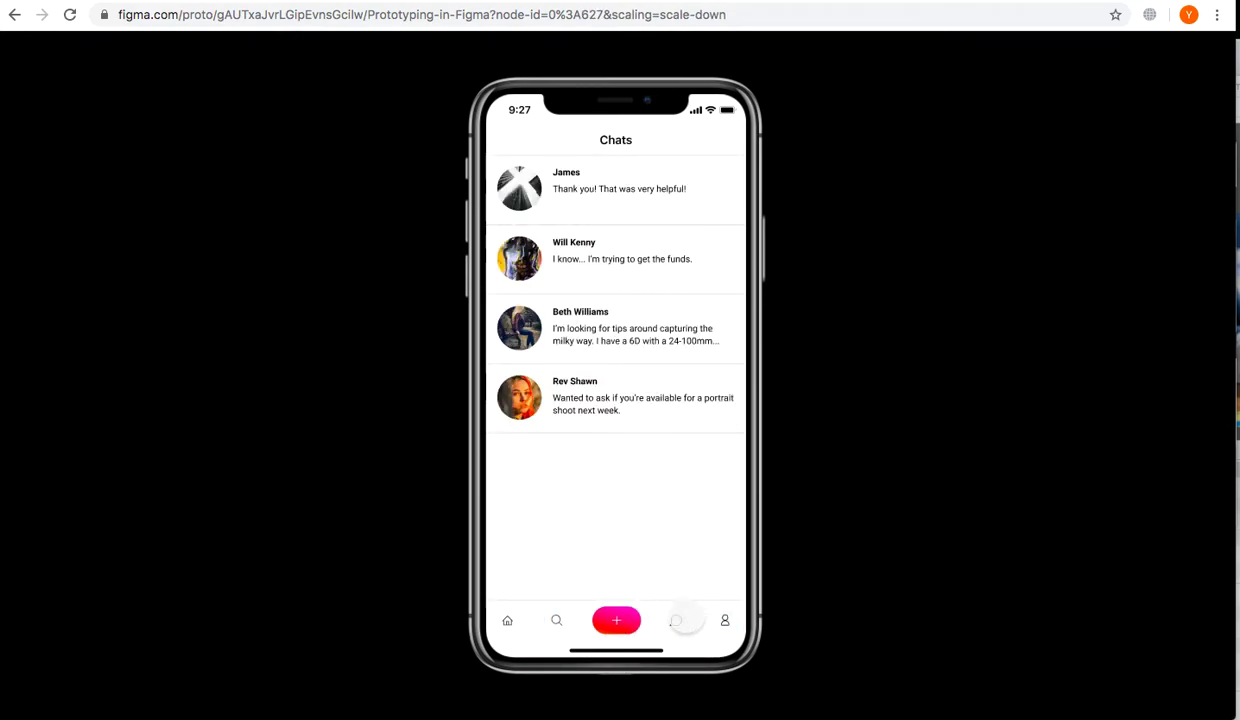
{"action": "left_click", "coordinate": [597, 412]}
{"action": "left_click", "coordinate": [632, 180]}
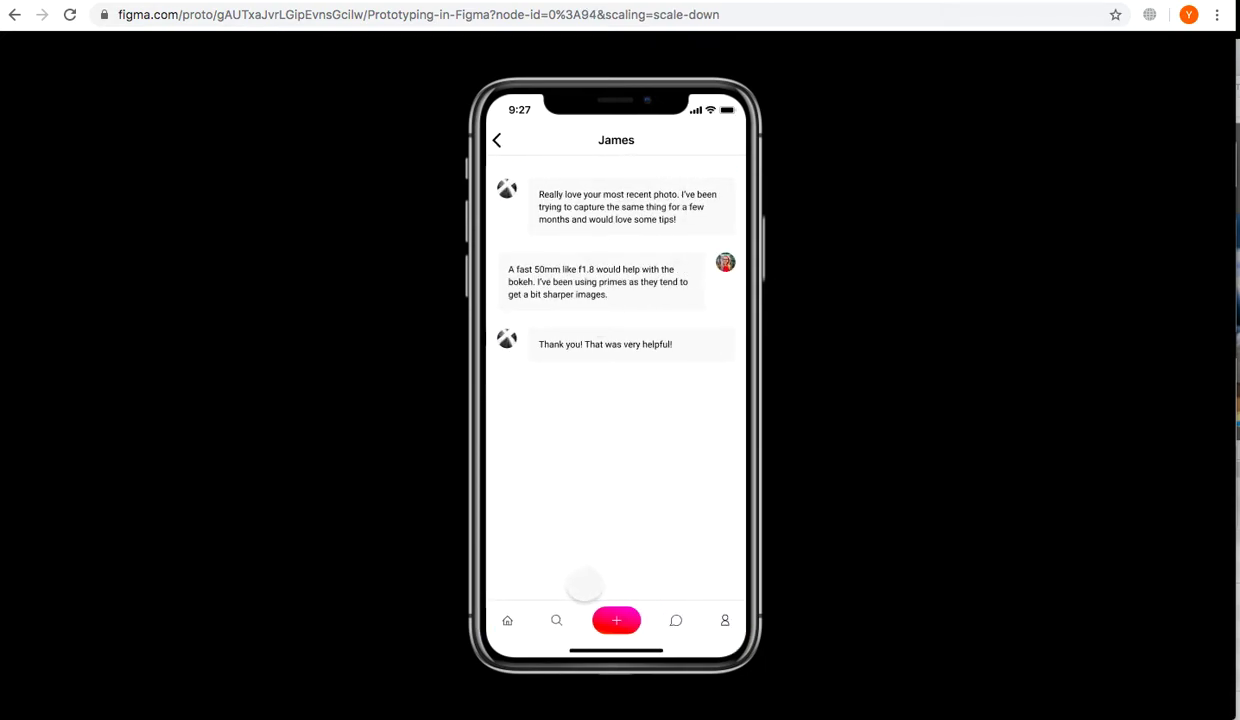
Step: Search for dogs on the Search screen to show its results
{"action": "left_click", "coordinate": [556, 614]}
{"action": "left_click", "coordinate": [551, 222]}
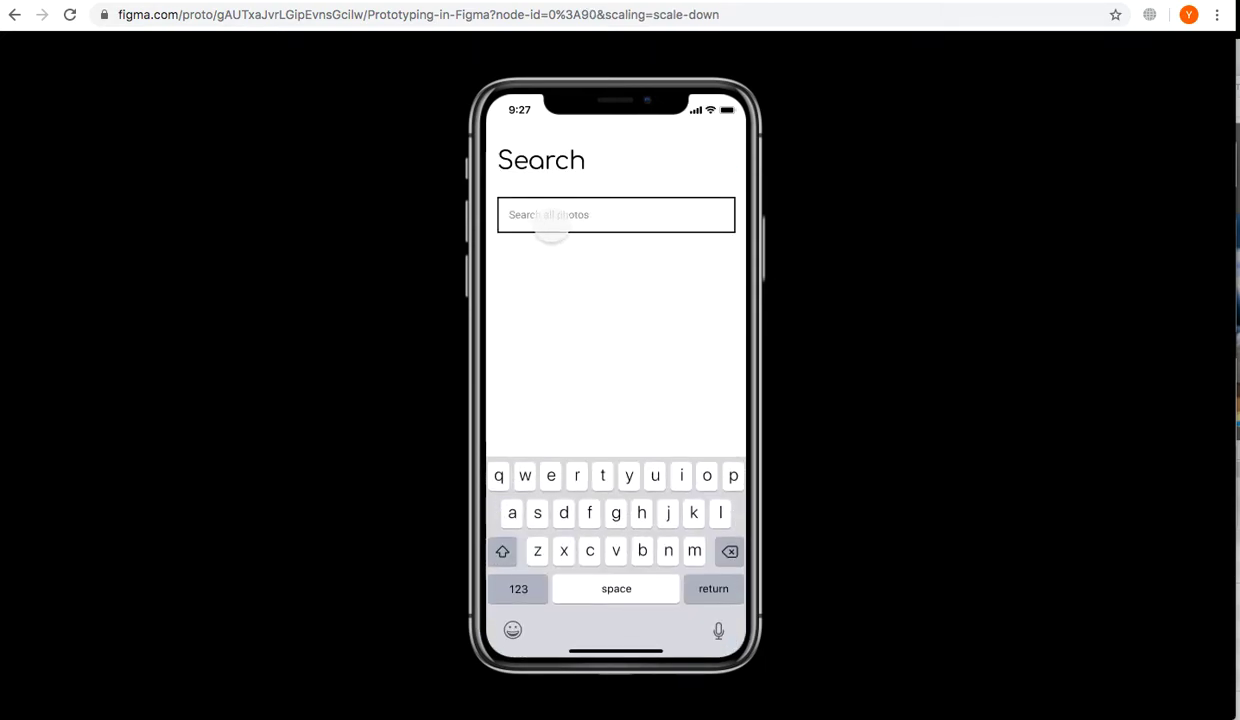
{"action": "left_click", "coordinate": [626, 476]}
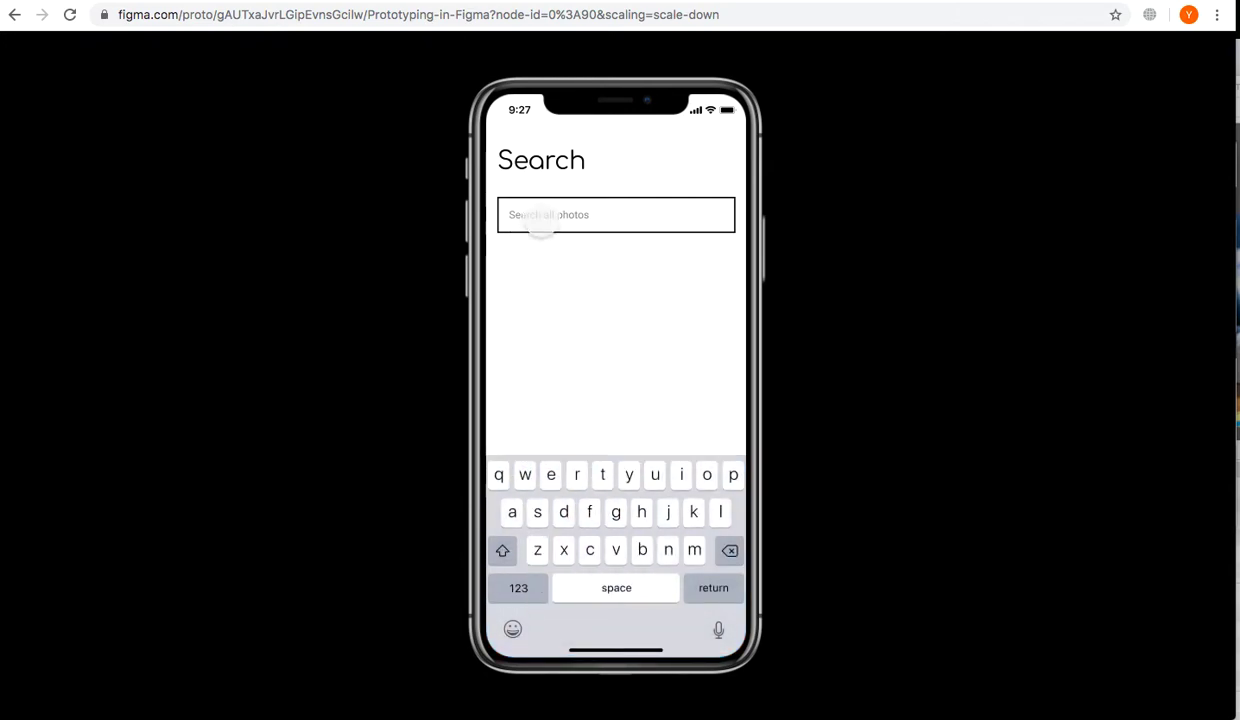
{"action": "left_click", "coordinate": [521, 429]}
{"action": "left_click", "coordinate": [614, 518]}
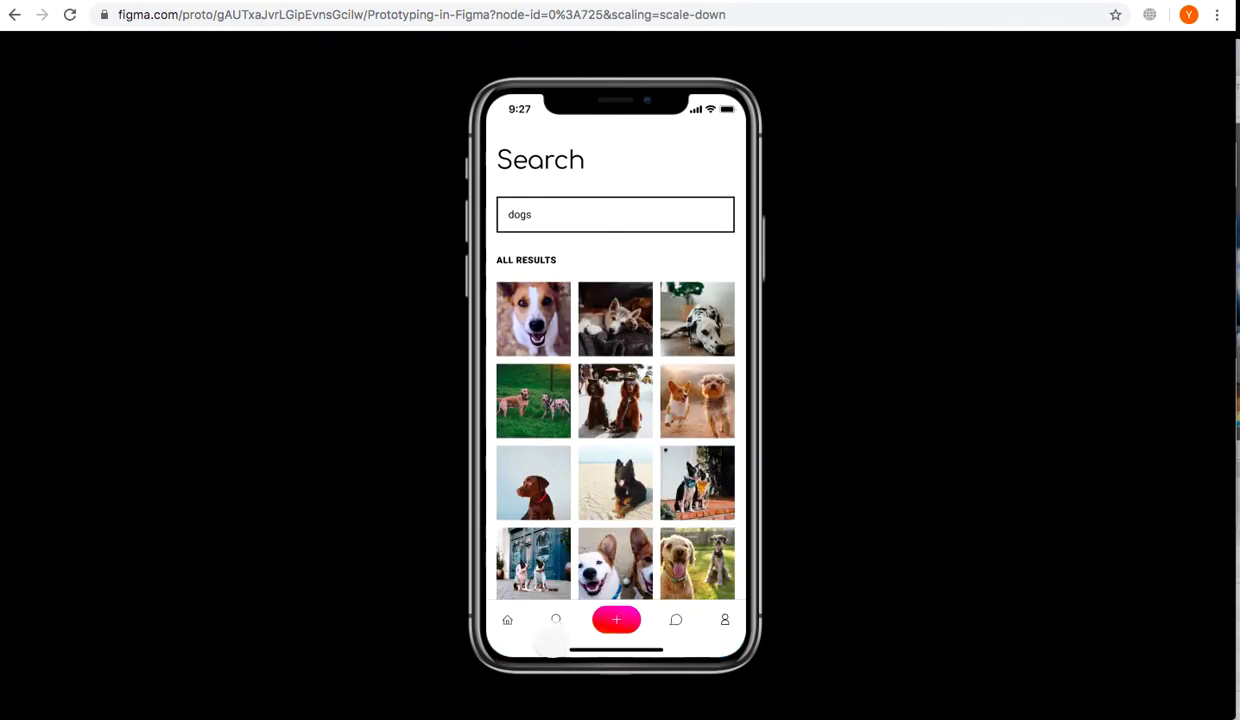
Step: Return to Discover and advance the What's New Today carousel to the next photo
{"action": "left_click", "coordinate": [507, 620]}
{"action": "scroll", "coordinate": [692, 296], "scroll_direction": "down", "scroll_amount": 10}
{"action": "scroll", "coordinate": [709, 246], "scroll_direction": "up", "scroll_amount": 5}
{"action": "scroll", "coordinate": [708, 246], "scroll_direction": "up", "scroll_amount": 5}
{"action": "left_click_drag", "start_coordinate": [650, 232], "coordinate": [610, 231]}
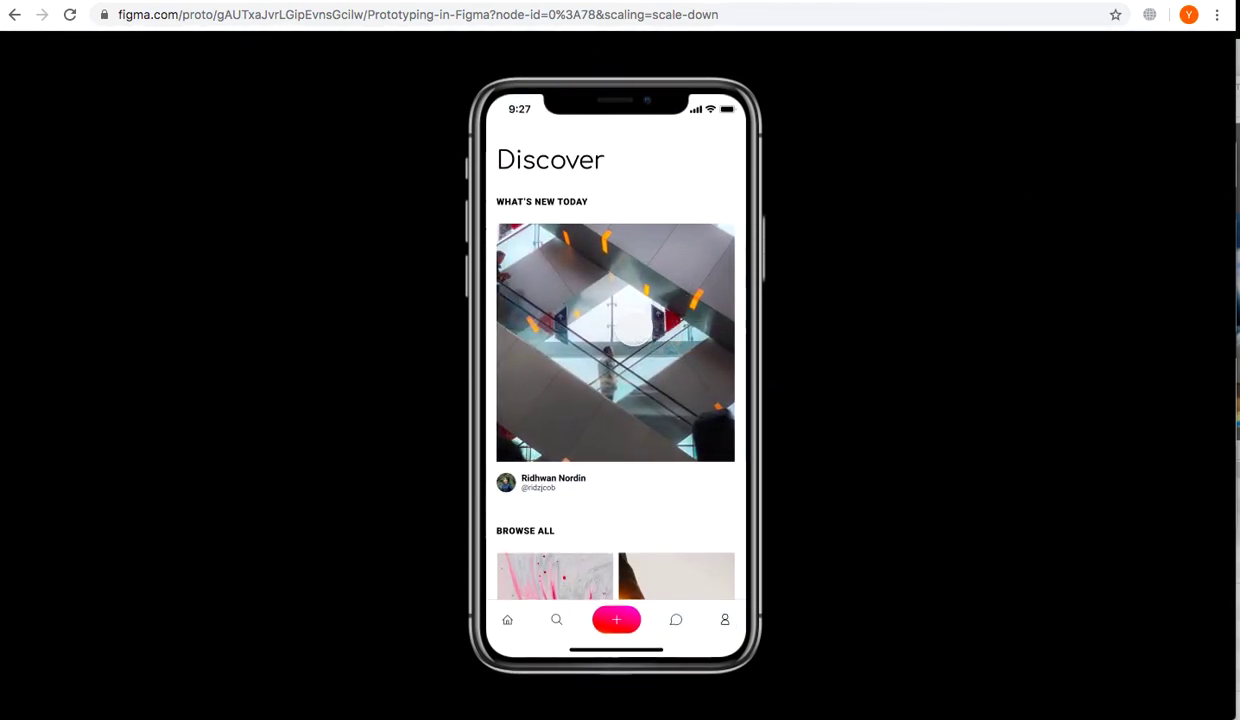
{"action": "left_click", "coordinate": [997, 228]}
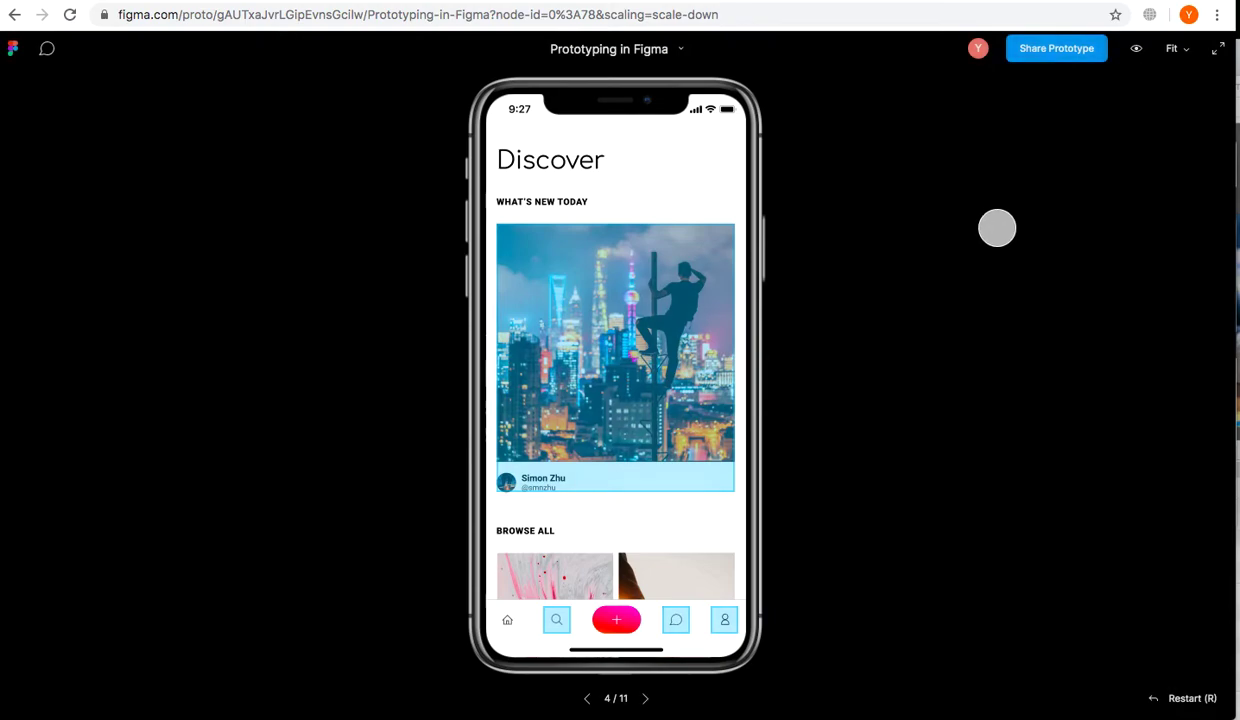
Step: Leave the presentation through the file title menu's Open in Editor option
{"action": "left_click", "coordinate": [673, 50]}
{"action": "left_click", "coordinate": [678, 85]}
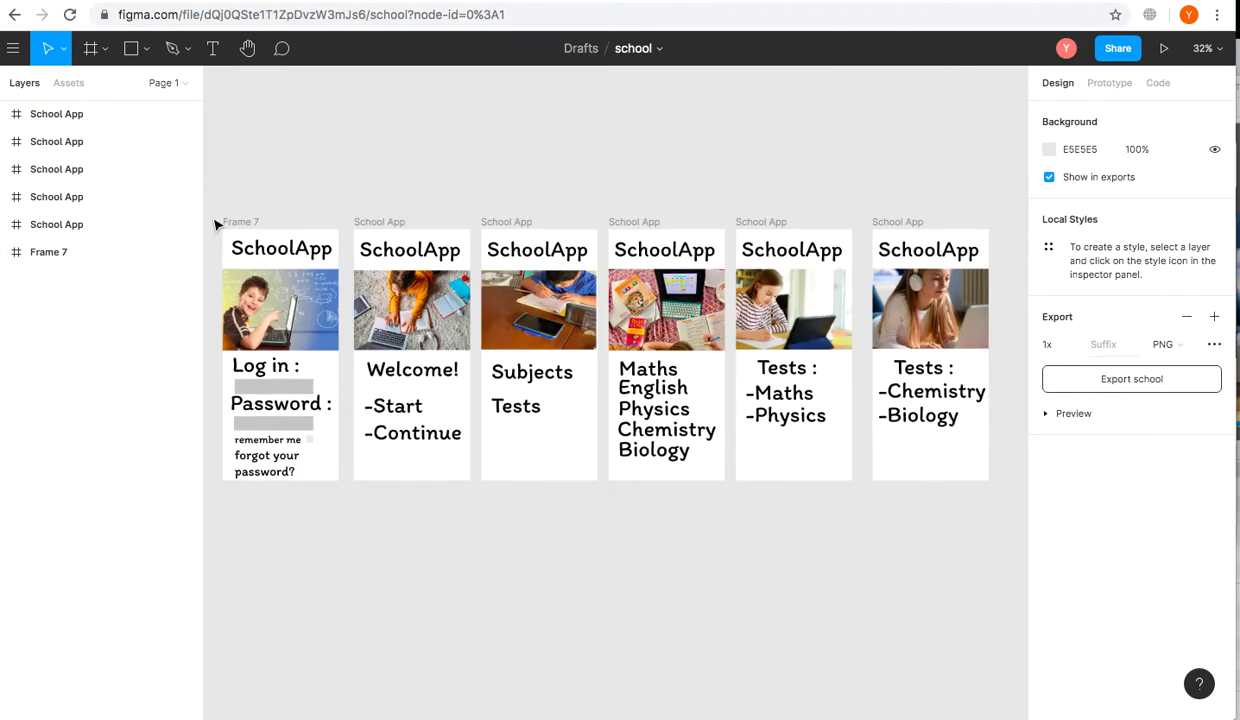
Step: Select Frame 7, the Log in screen, as the prototype's starting frame
{"action": "left_click", "coordinate": [236, 248]}
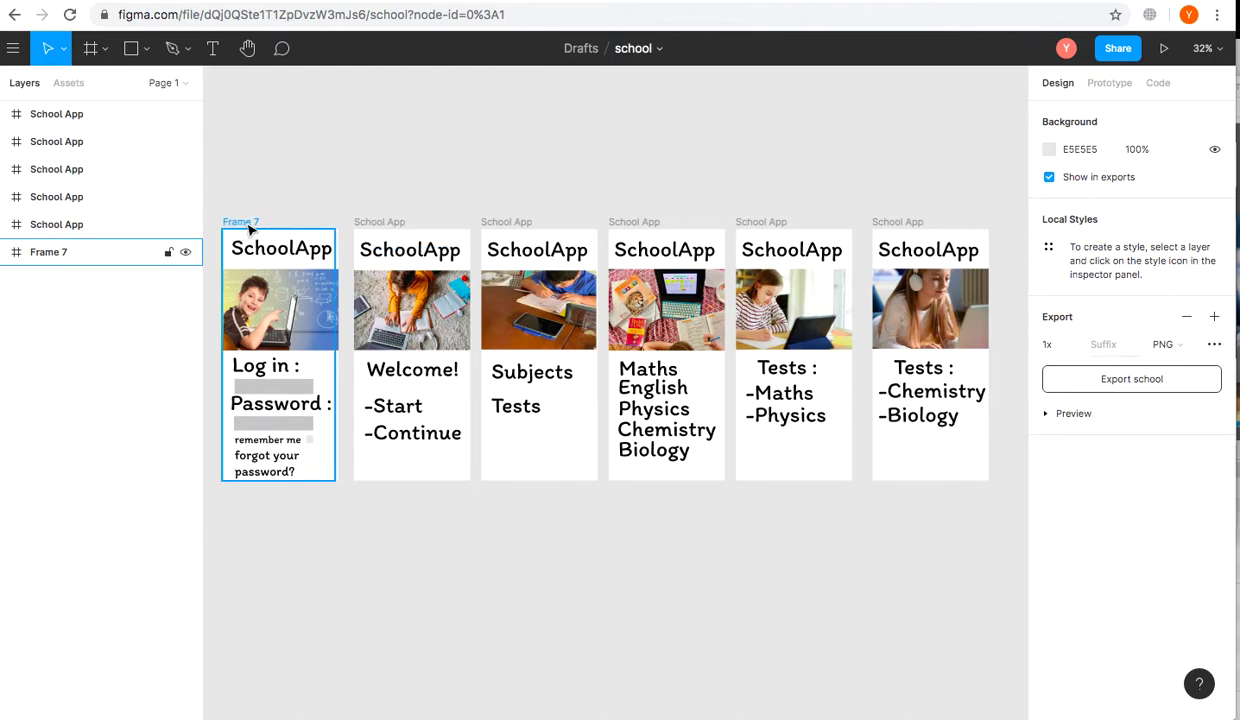
{"action": "left_click", "coordinate": [244, 224]}
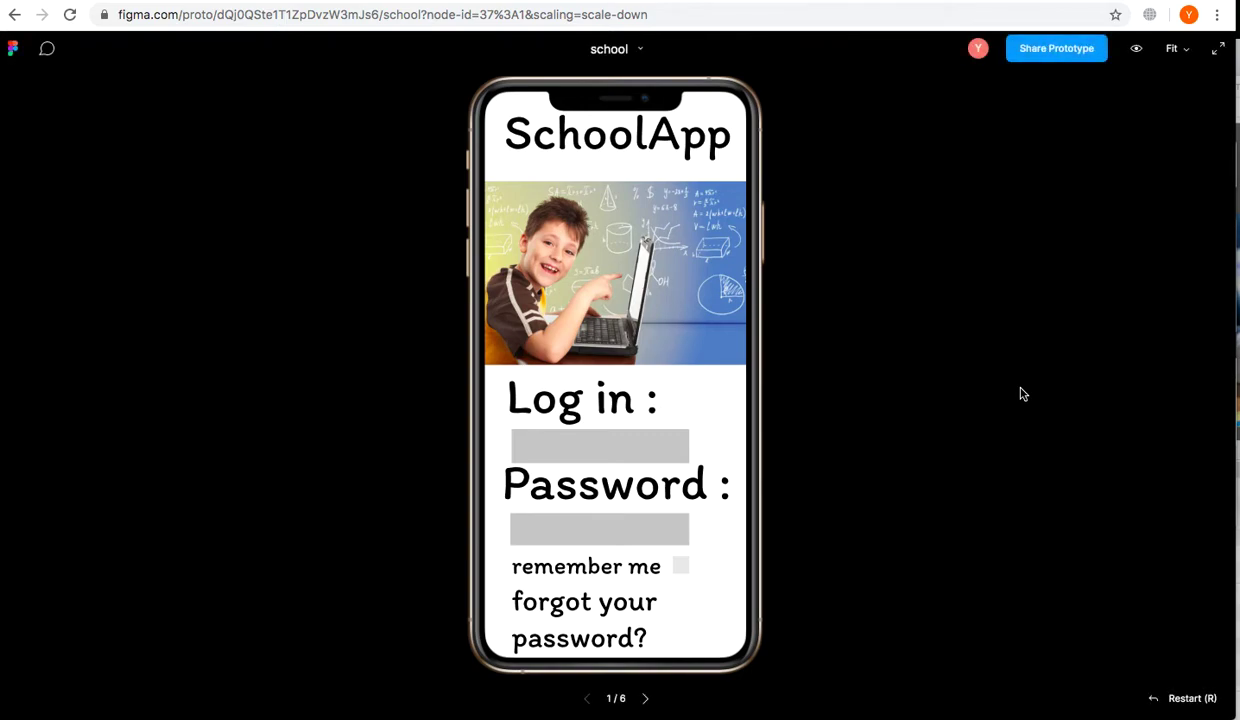
Step: Tap from Log in through Welcome, Subjects and Tests to the Chemistry/Biology tests screen
{"action": "left_click", "coordinate": [704, 428]}
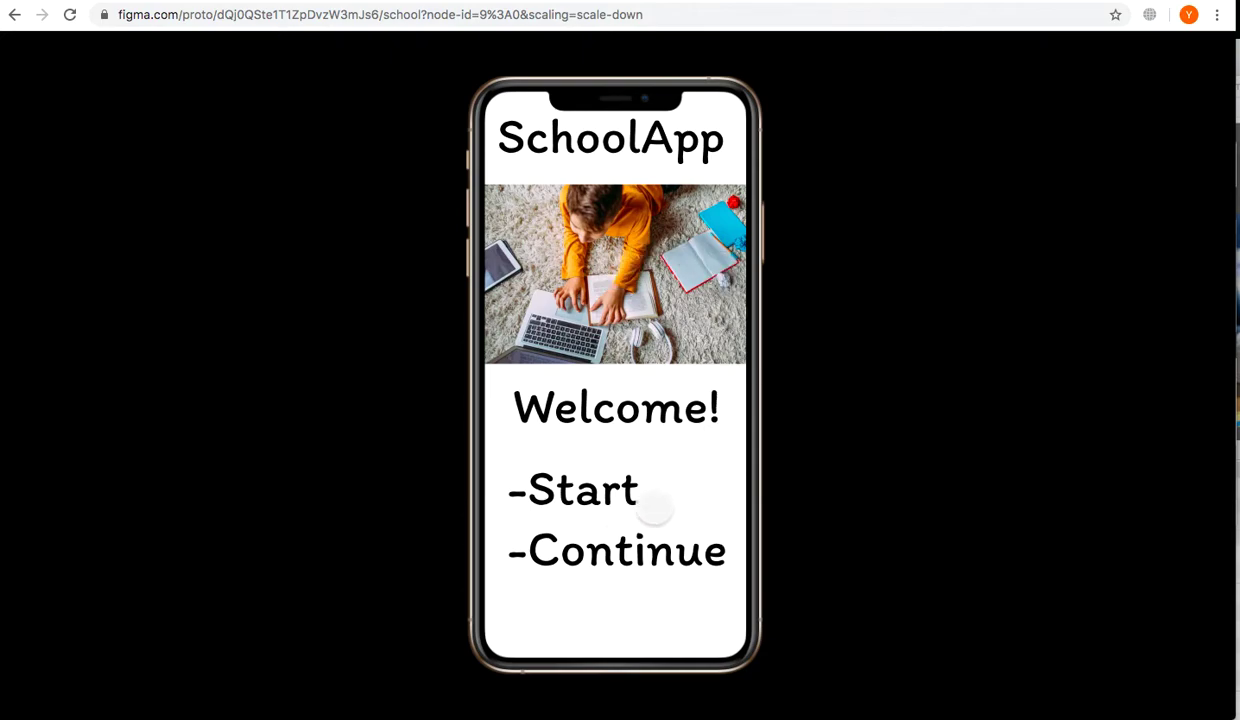
{"action": "left_click", "coordinate": [576, 490]}
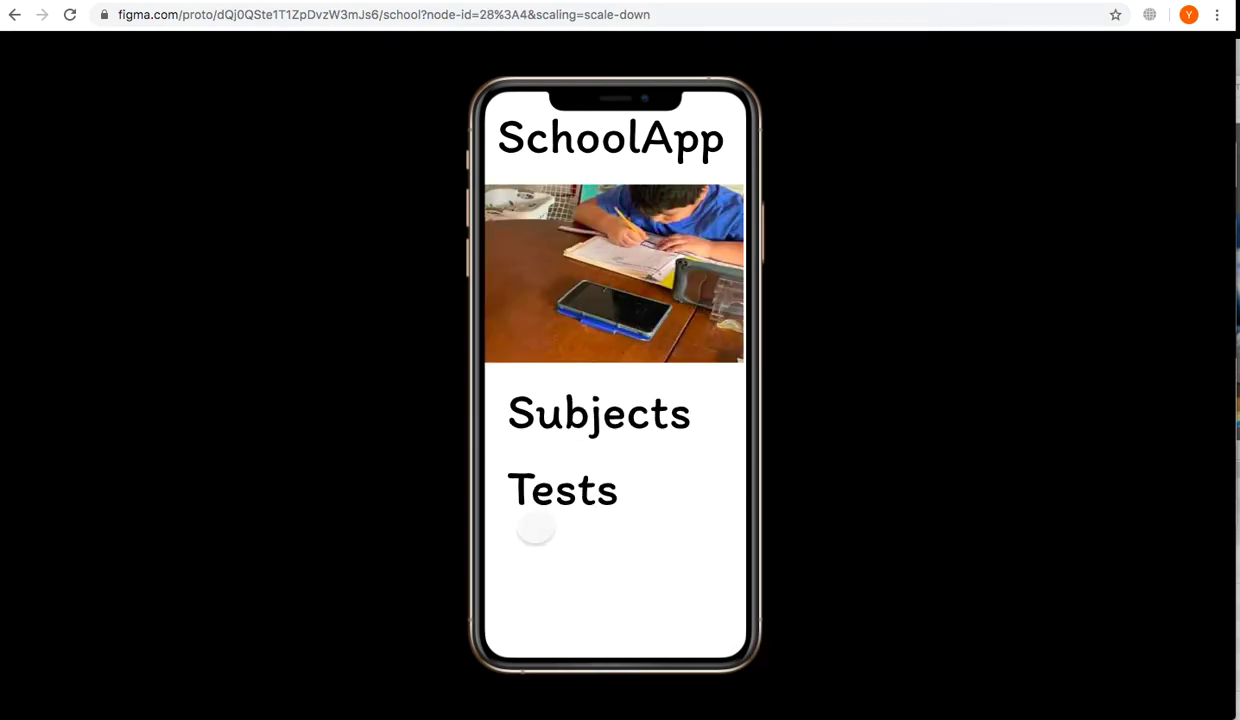
{"action": "left_click", "coordinate": [655, 420]}
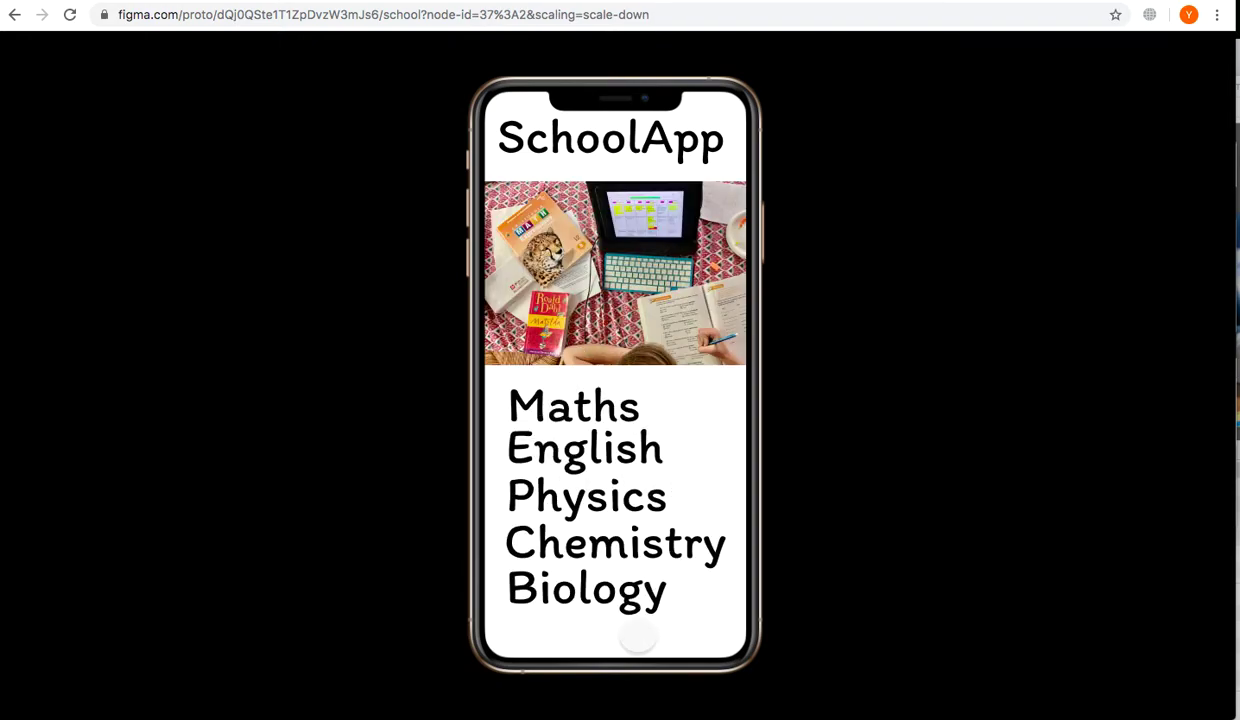
{"action": "left_click", "coordinate": [580, 702]}
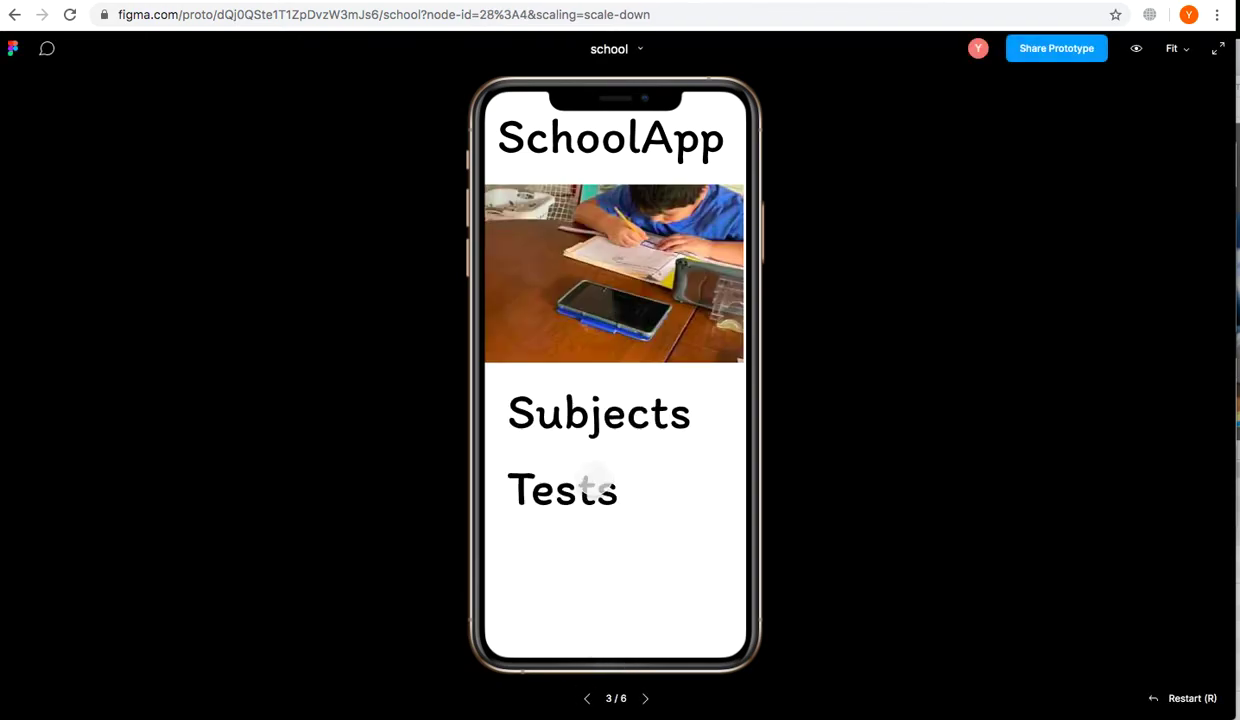
{"action": "left_click", "coordinate": [578, 482]}
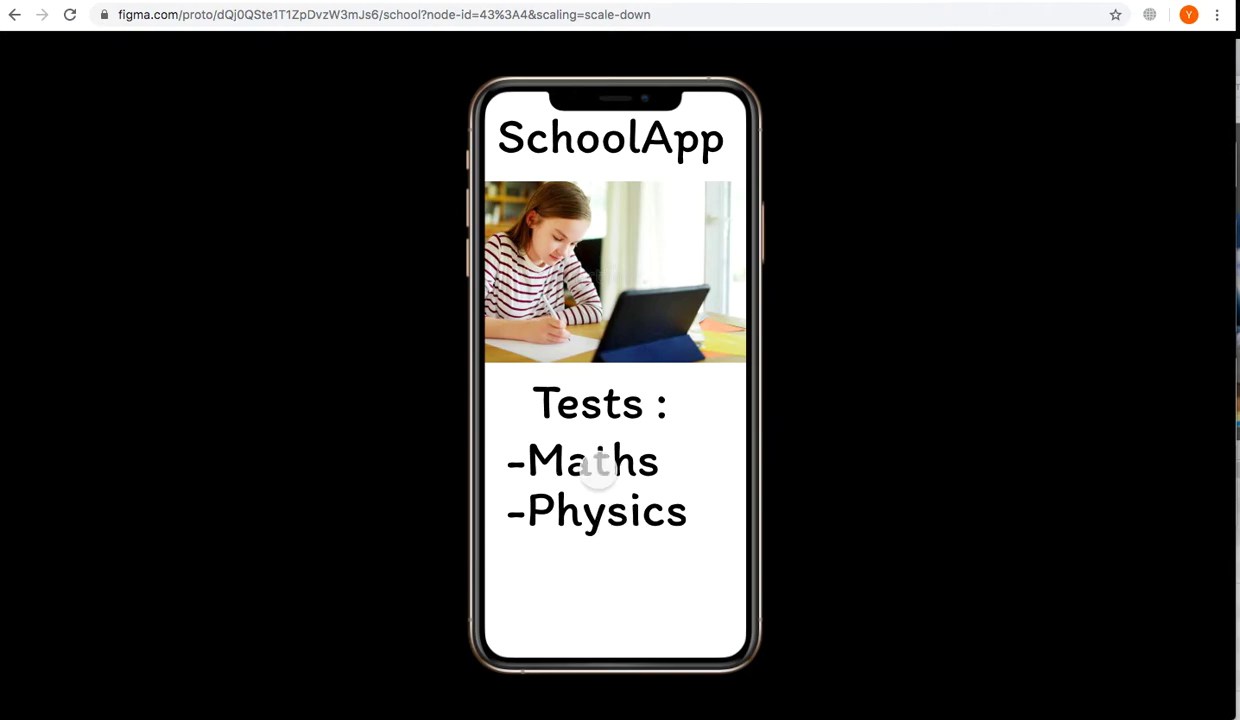
{"action": "left_click", "coordinate": [586, 698]}
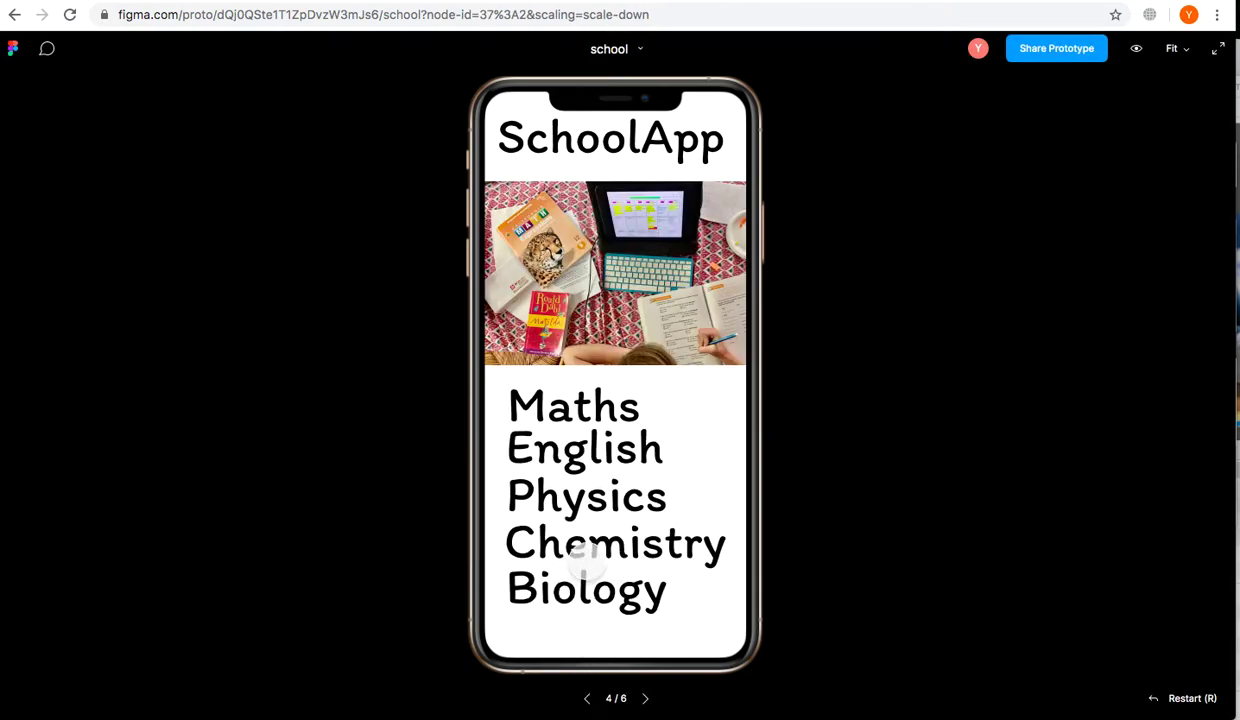
{"action": "left_click", "coordinate": [670, 548]}
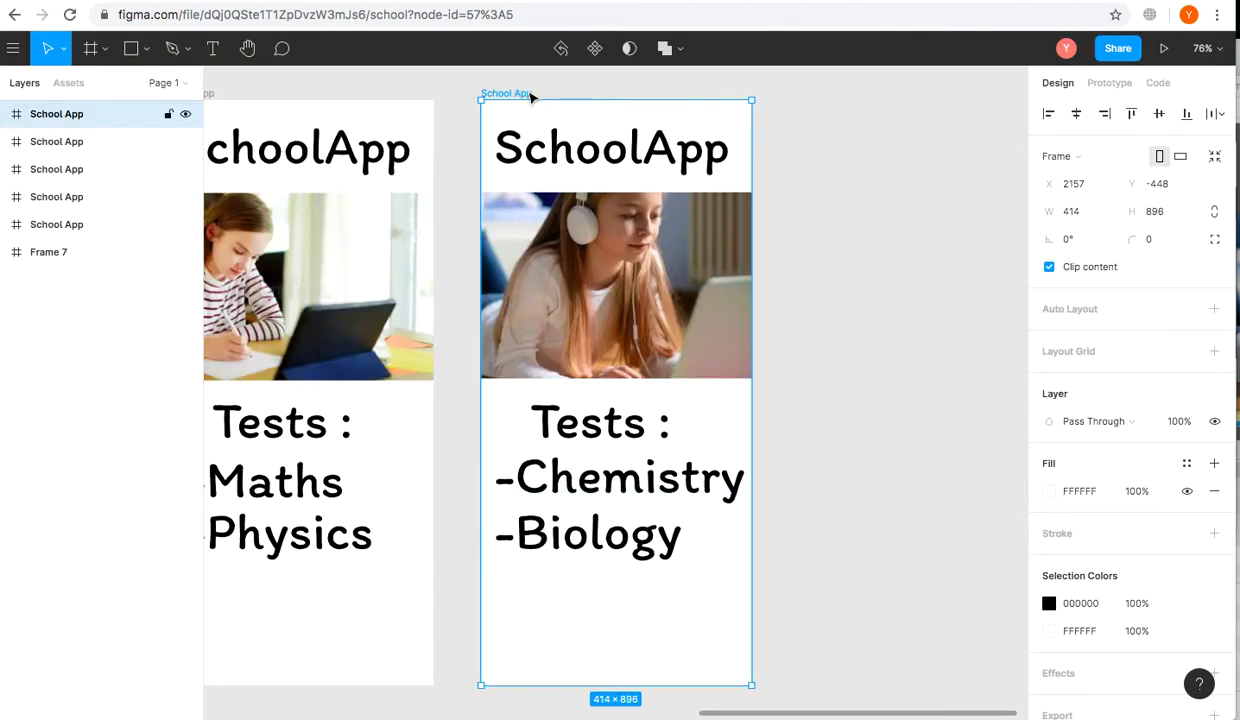
Step: Delete the old Chemistry/Biology tests frame
{"action": "scroll", "coordinate": [531, 96], "scroll_direction": "down", "scroll_amount": 5}
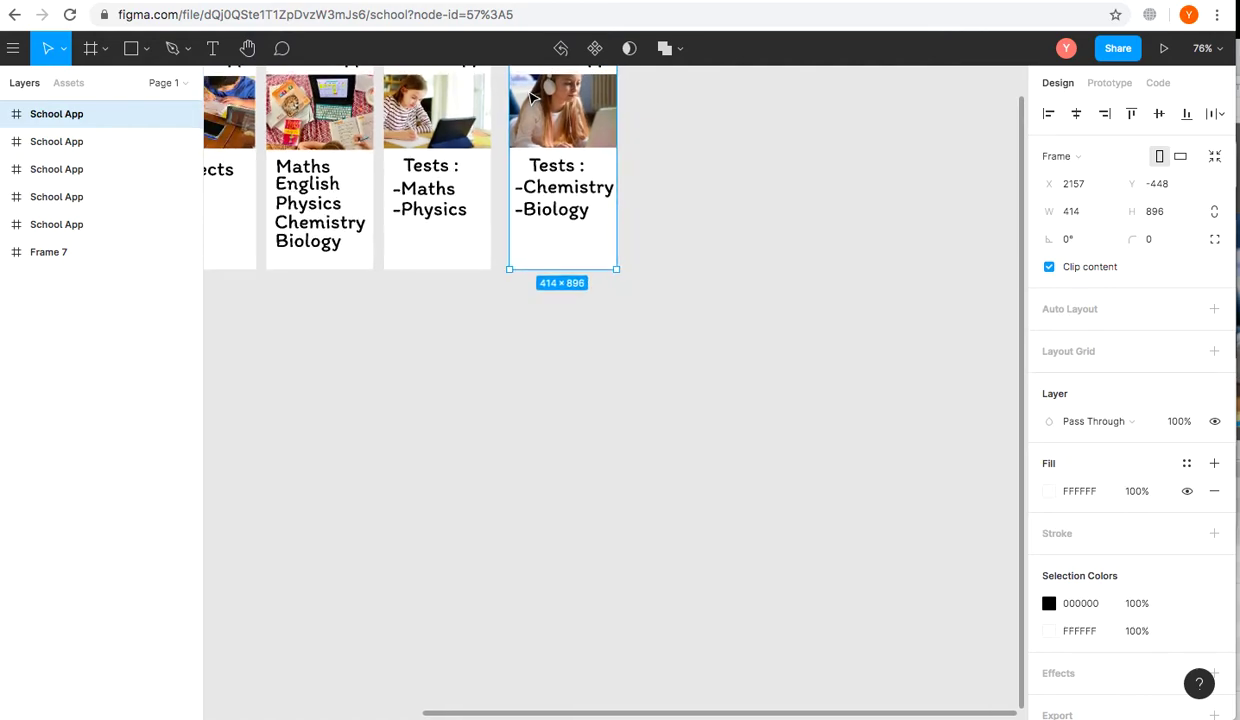
{"action": "scroll", "coordinate": [630, 305], "scroll_direction": "up", "scroll_amount": 2}
{"action": "scroll", "coordinate": [630, 305], "scroll_direction": "up", "scroll_amount": 1}
{"action": "right_click", "coordinate": [595, 162]}
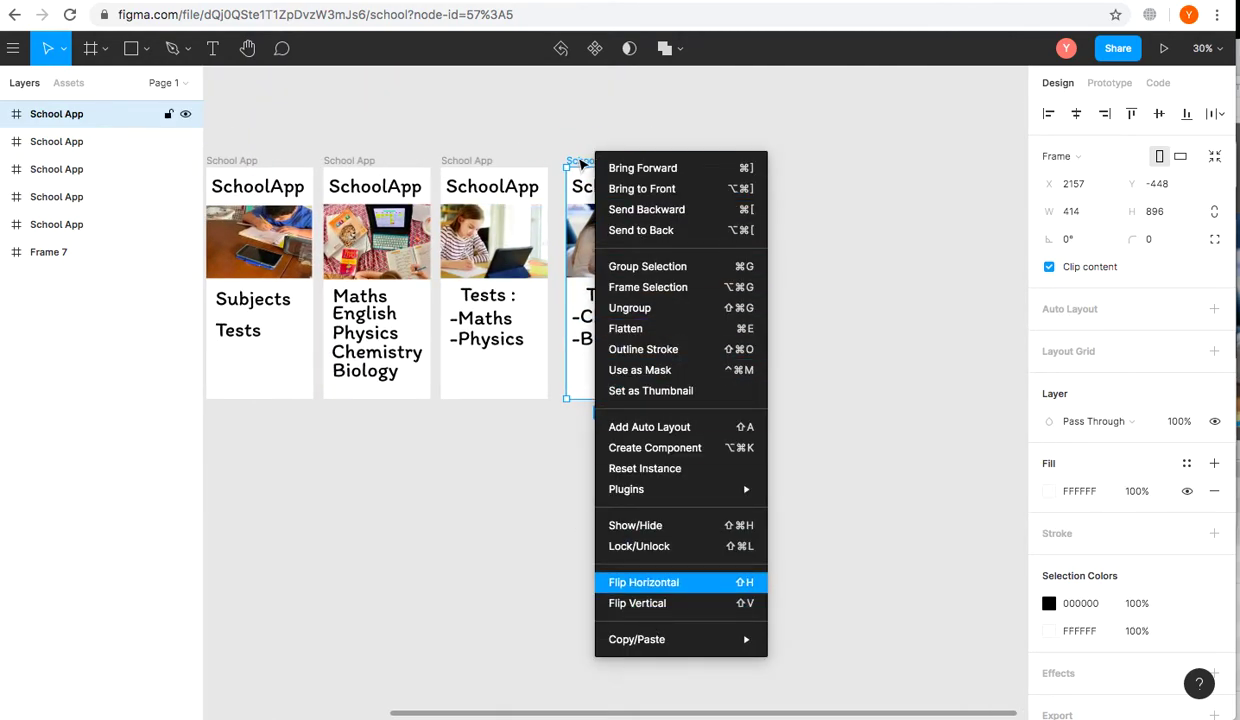
{"action": "key", "text": "Escape"}
{"action": "key", "text": "Delete"}
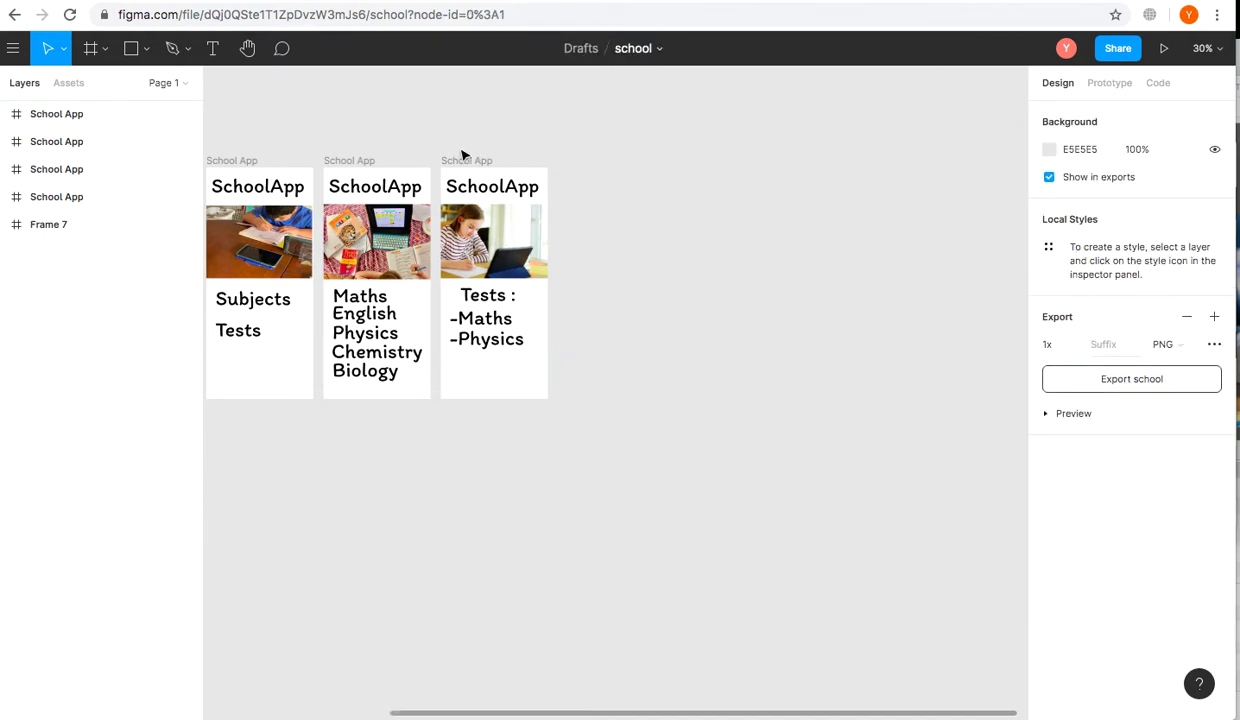
Step: Paste a copy of the Maths/Physics tests frame
{"action": "left_click", "coordinate": [463, 157]}
{"action": "right_click", "coordinate": [463, 157]}
{"action": "left_click", "coordinate": [448, 166]}
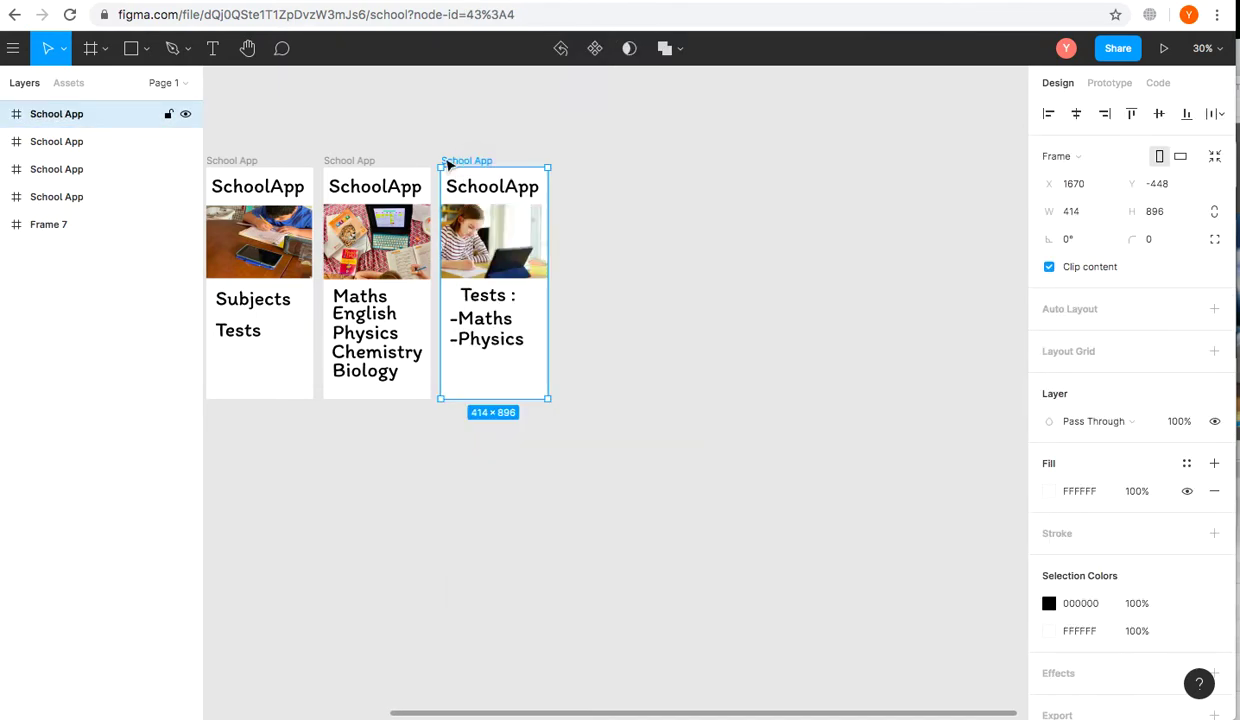
{"action": "left_click", "coordinate": [612, 174]}
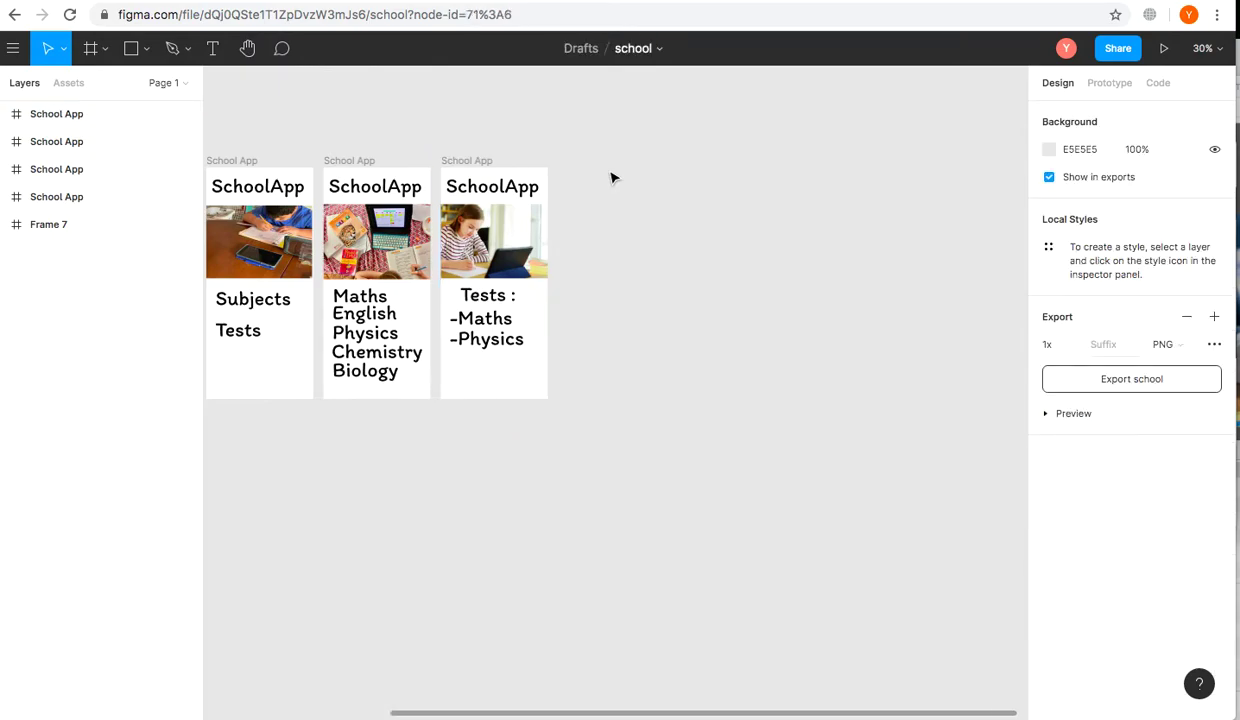
{"action": "key", "text": "ctrl+v"}
Step: Delete the photo from the copied tests frame
{"action": "left_click", "coordinate": [617, 262]}
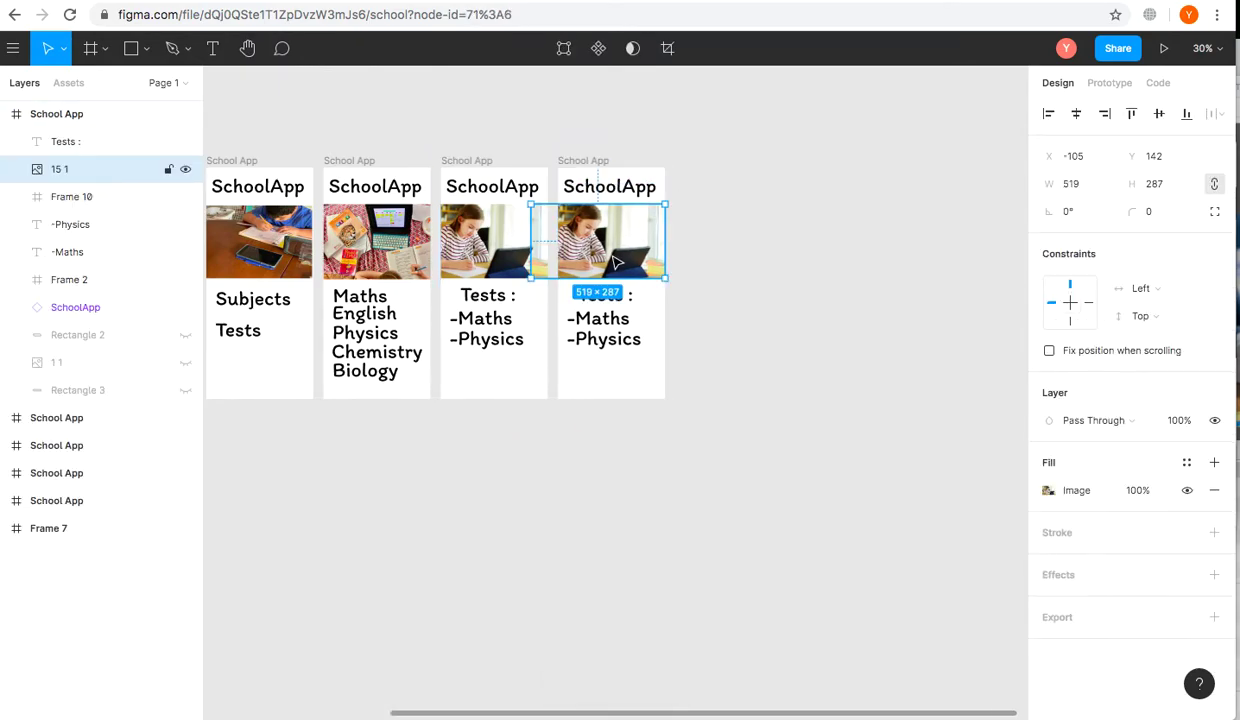
{"action": "scroll", "coordinate": [617, 262], "scroll_direction": "up", "scroll_amount": 10}
{"action": "scroll", "coordinate": [622, 204], "scroll_direction": "down", "scroll_amount": 5}
{"action": "key", "text": "Delete"}
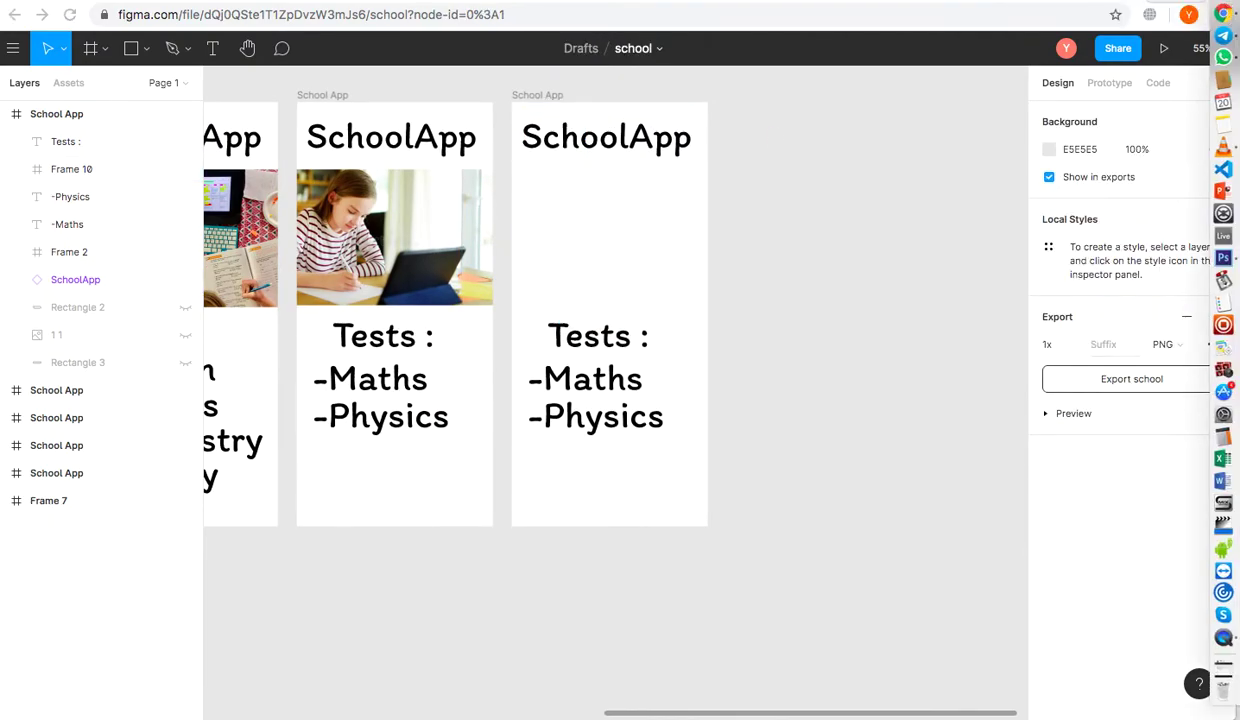
{"action": "key", "text": "super+Tab"}
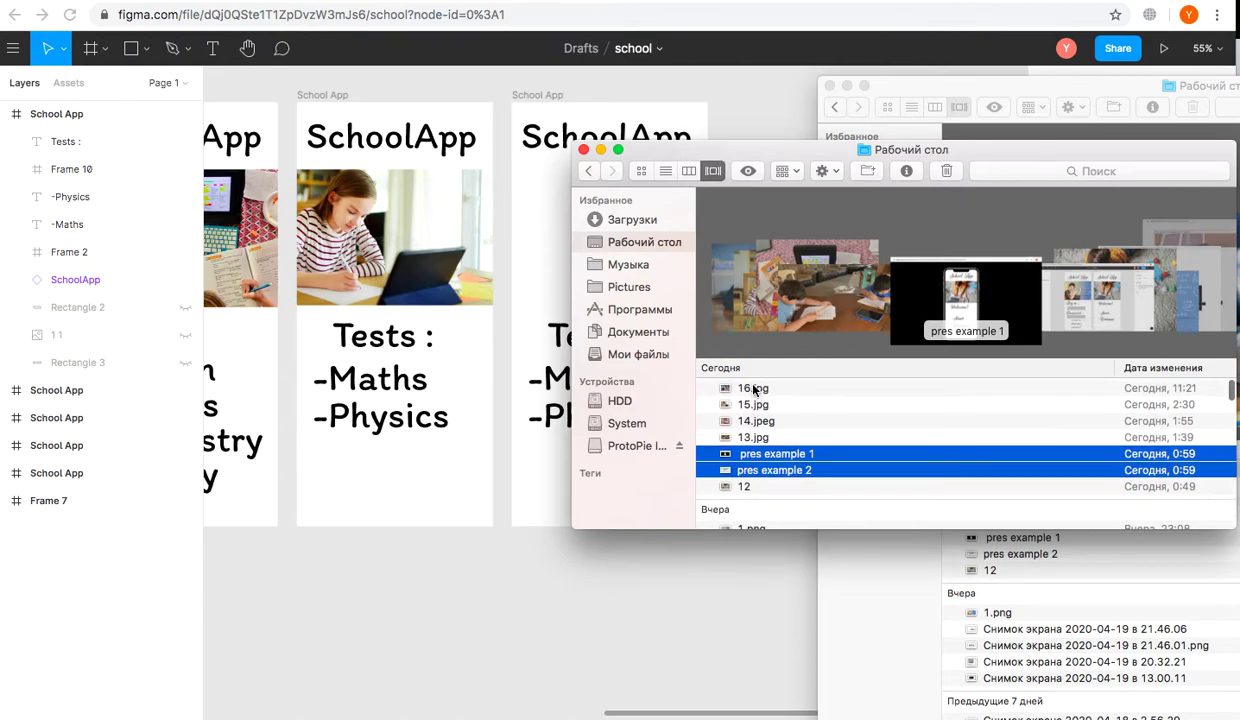
Step: Place 16.jpg on the new screen and resize it into an 818×290 banner
{"action": "left_click", "coordinate": [754, 390]}
{"action": "left_click_drag", "start_coordinate": [754, 390], "coordinate": [548, 228]}
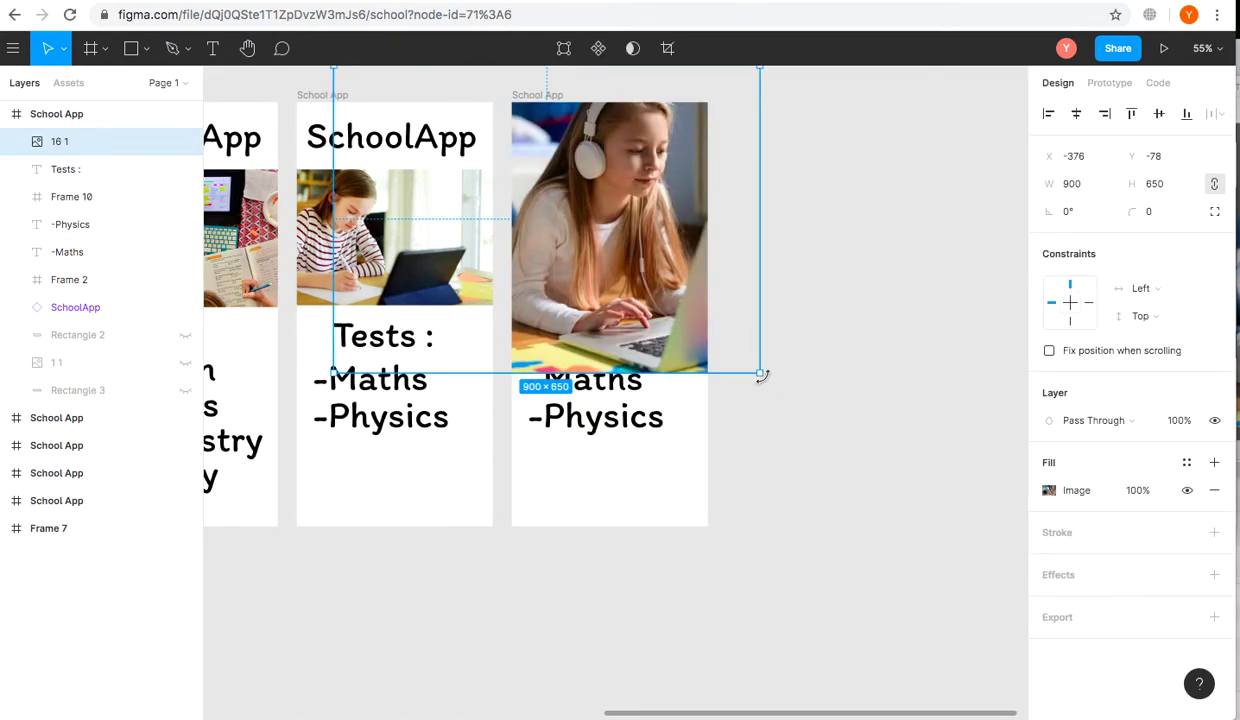
{"action": "left_click_drag", "start_coordinate": [760, 374], "coordinate": [710, 305]}
{"action": "scroll", "coordinate": [684, 146], "scroll_direction": "up", "scroll_amount": 2}
{"action": "left_click_drag", "start_coordinate": [707, 121], "coordinate": [718, 226]}
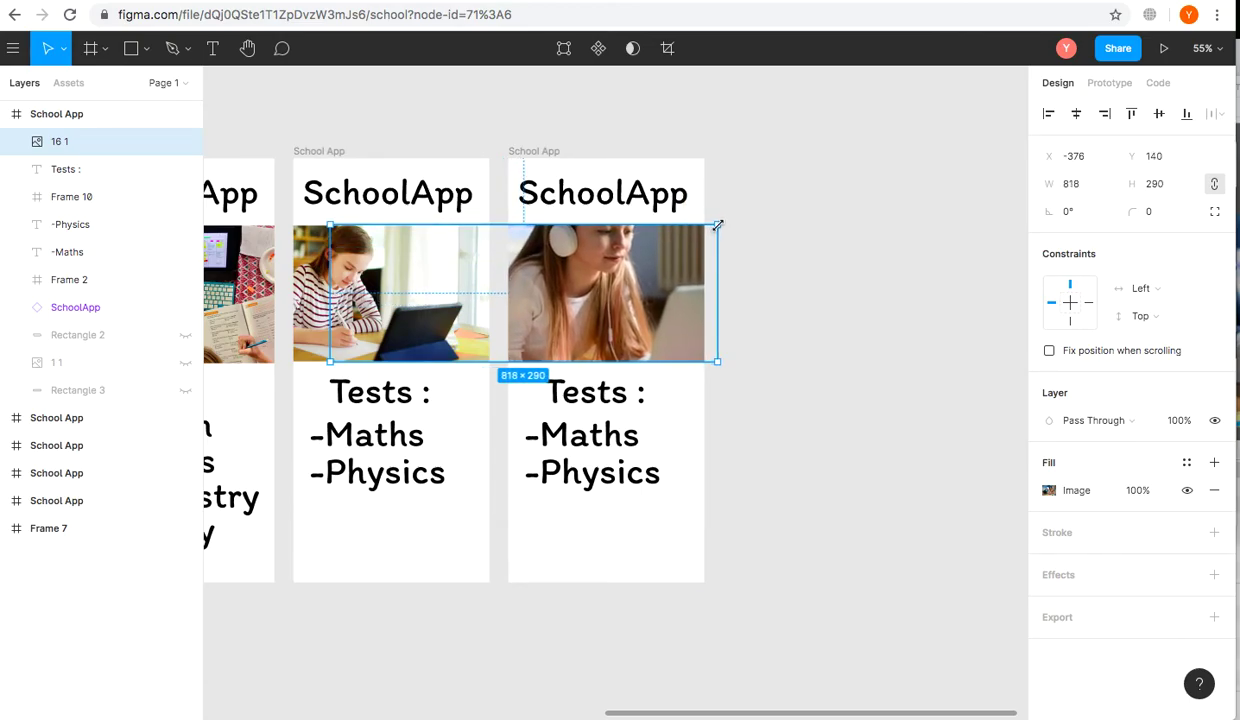
{"action": "key", "text": "shift+2"}
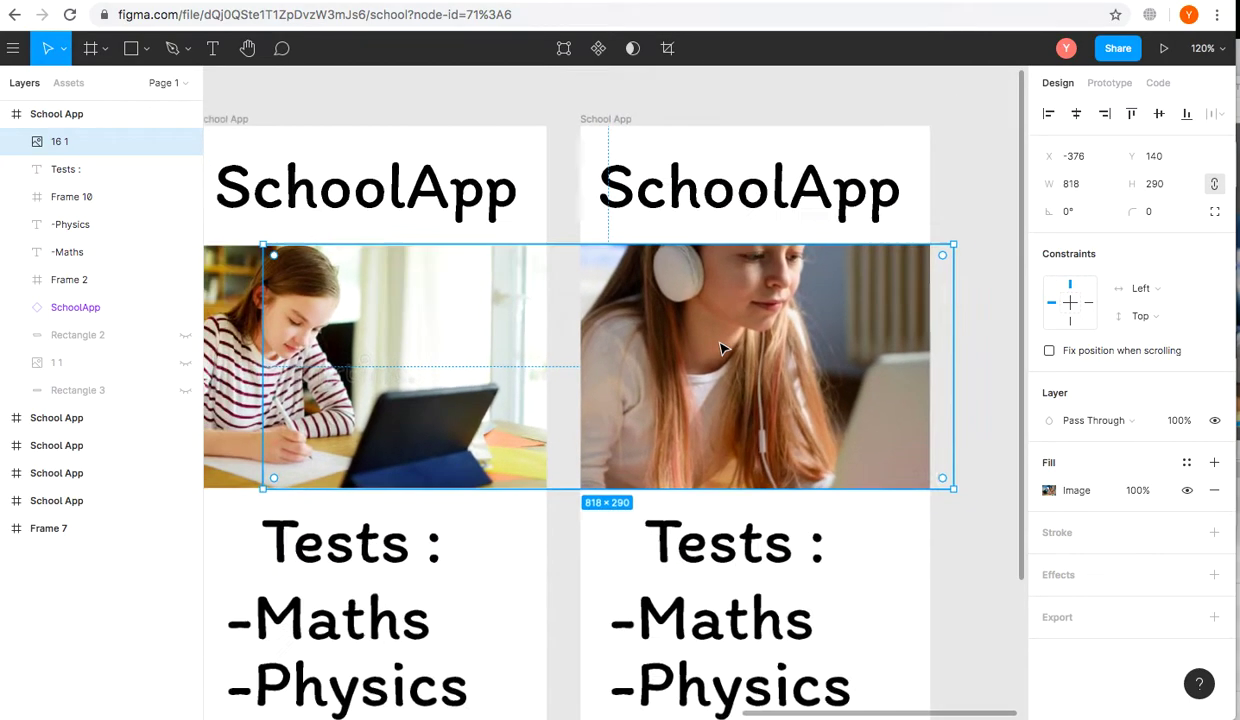
{"action": "scroll", "coordinate": [720, 348], "scroll_direction": "down", "scroll_amount": 5}
{"action": "left_click", "coordinate": [727, 488]}
Step: Replace Maths with Chemistry and Physics with Biology, keeping the dashes
{"action": "double_click", "coordinate": [770, 488]}
{"action": "left_click", "coordinate": [778, 485]}
{"action": "key", "text": "BackSpace"}
{"action": "key", "text": "BackSpace"}
{"action": "key", "text": "BackSpace"}
{"action": "key", "text": "BackSpace"}
{"action": "key", "text": "BackSpace"}
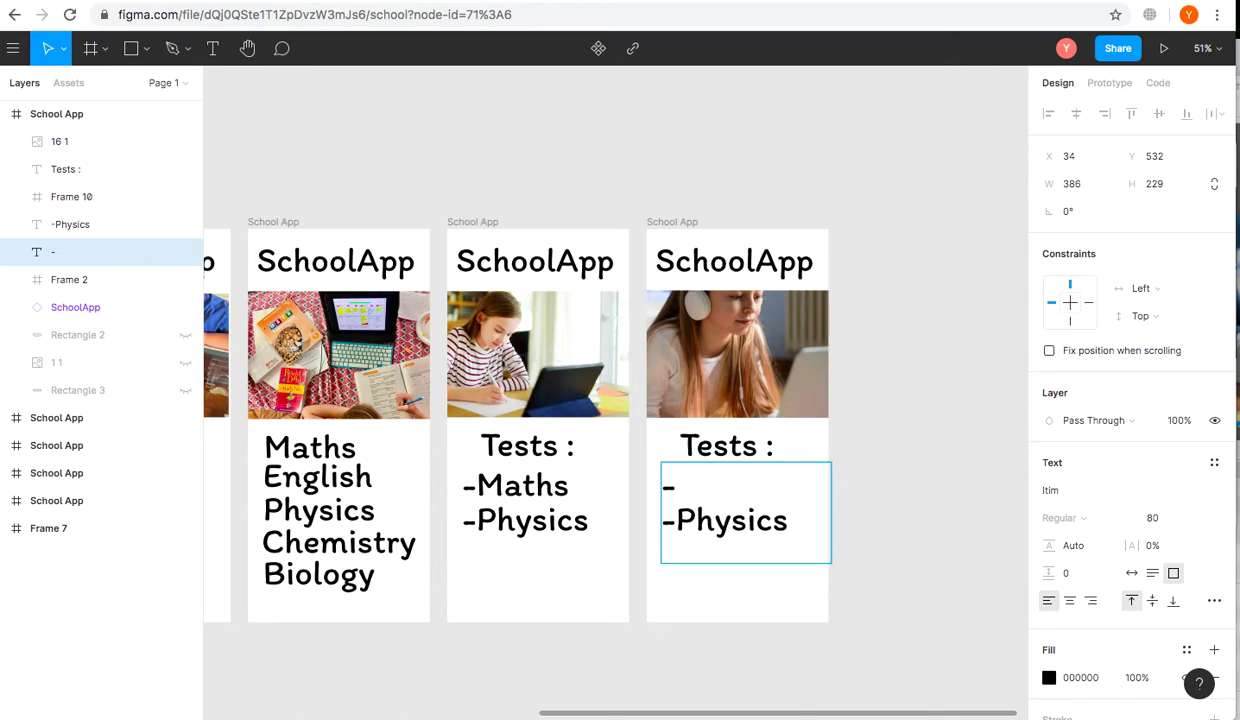
{"action": "type", "text": "Chemistry"}
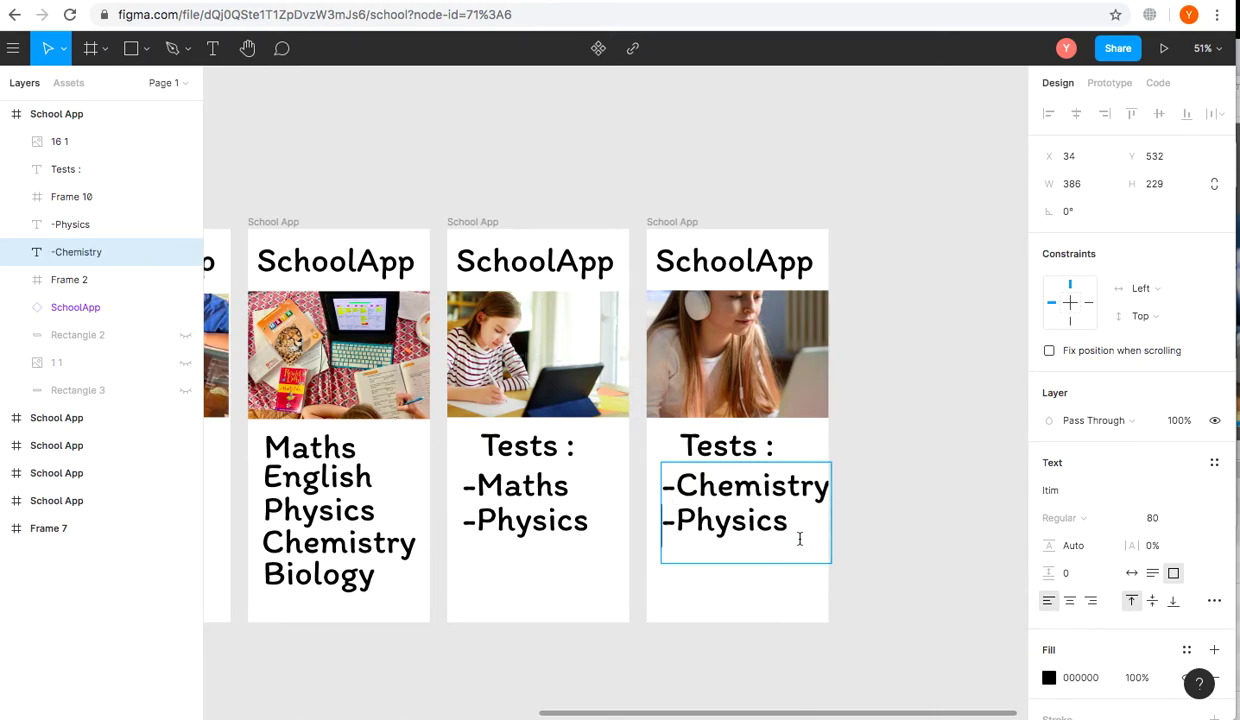
{"action": "key", "text": "Escape"}
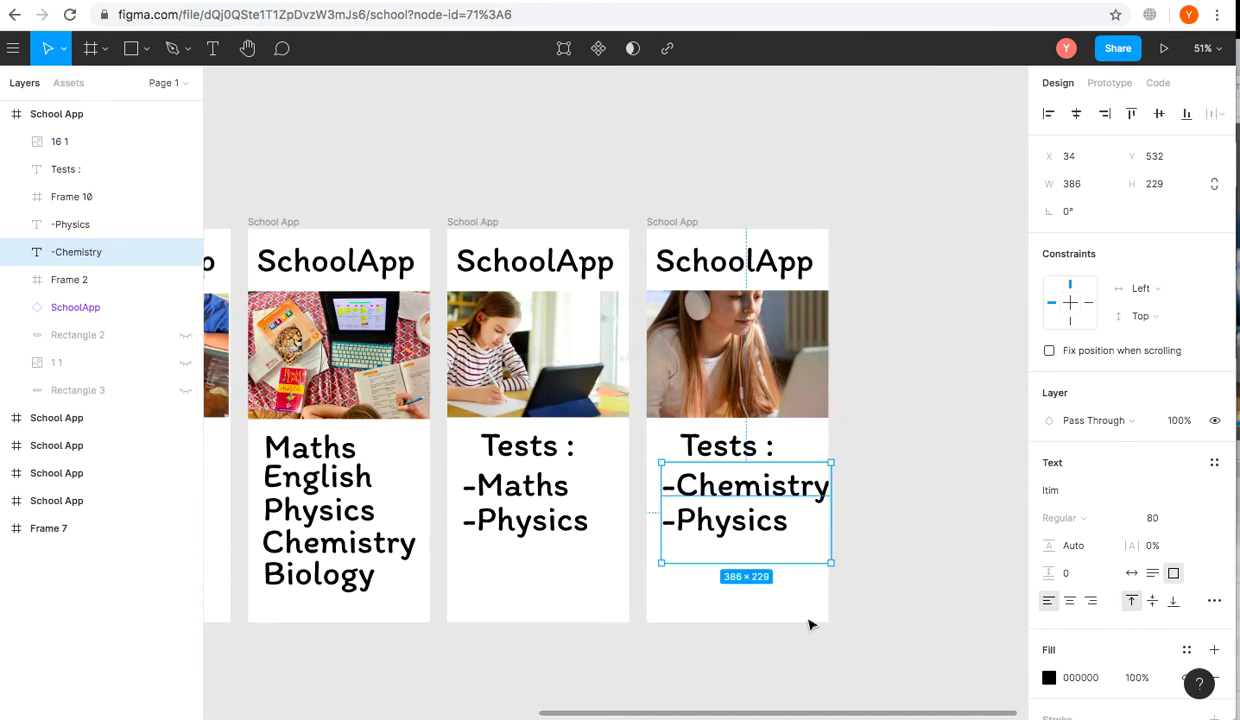
{"action": "left_click", "coordinate": [810, 625]}
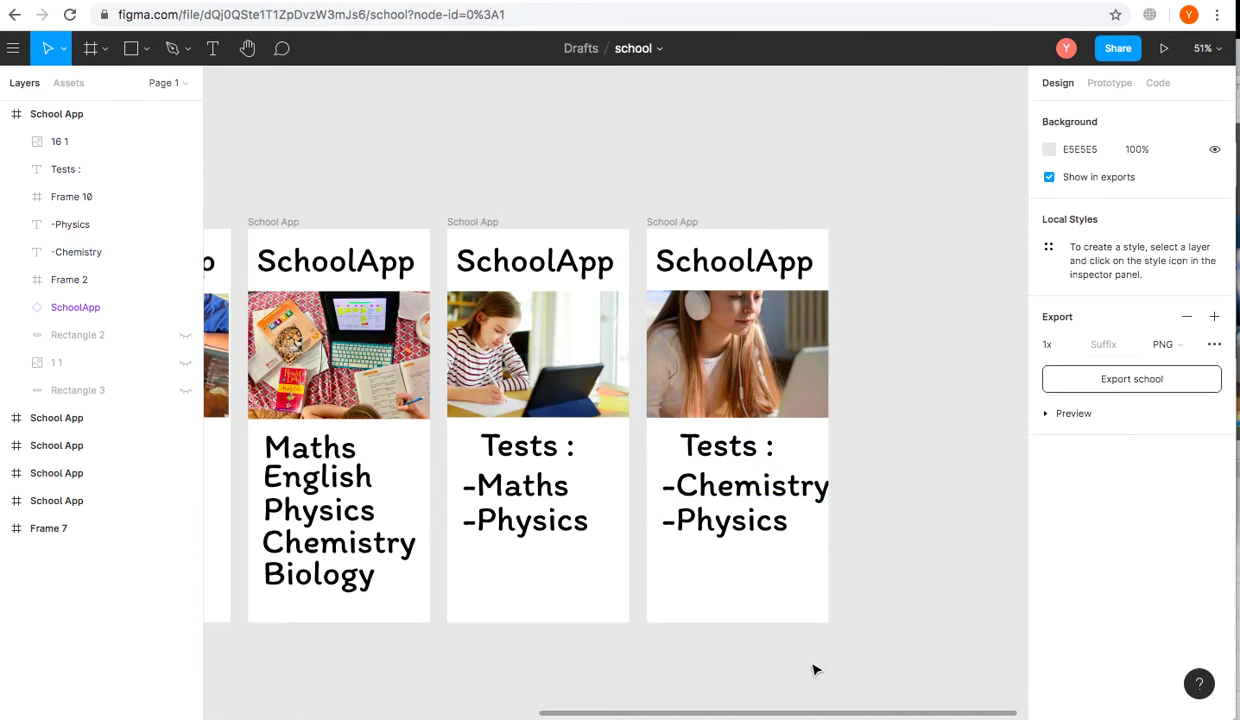
{"action": "double_click", "coordinate": [772, 521]}
{"action": "left_click", "coordinate": [776, 523]}
{"action": "key", "text": "BackSpace"}
{"action": "key", "text": "BackSpace"}
{"action": "key", "text": "BackSpace"}
{"action": "key", "text": "BackSpace"}
{"action": "key", "text": "BackSpace"}
{"action": "key", "text": "BackSpace"}
{"action": "key", "text": "BackSpace"}
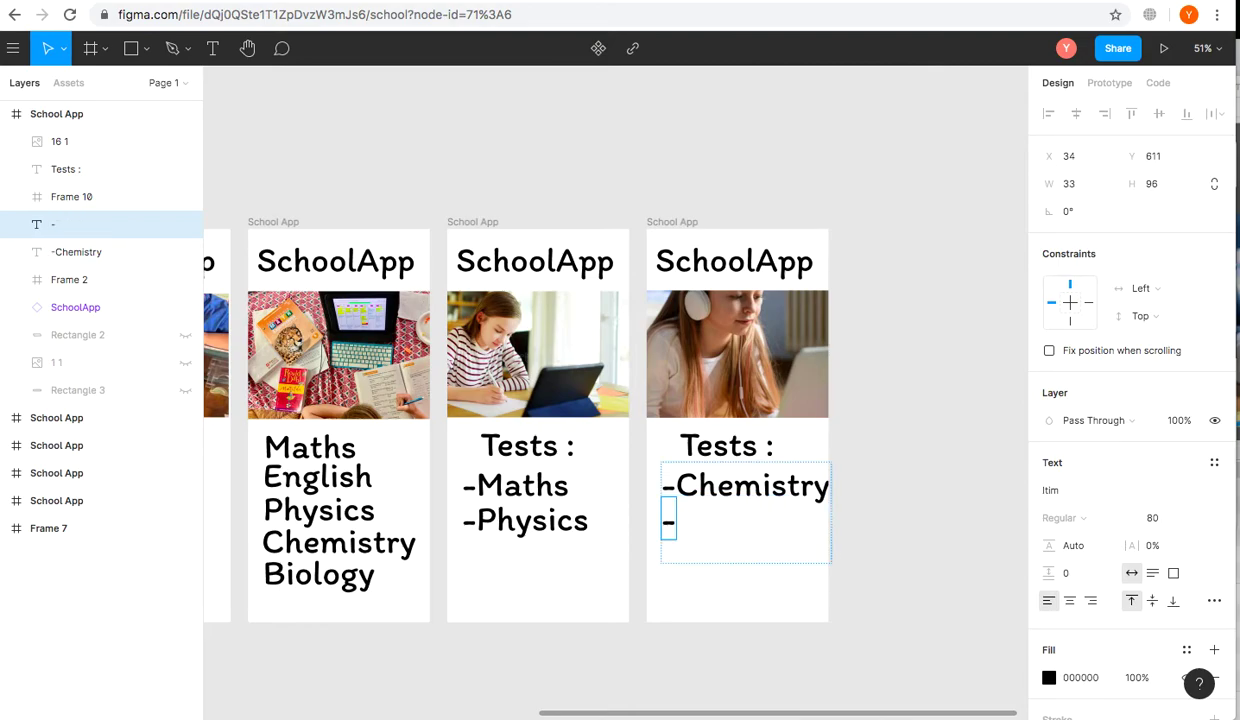
{"action": "type", "text": "Biology"}
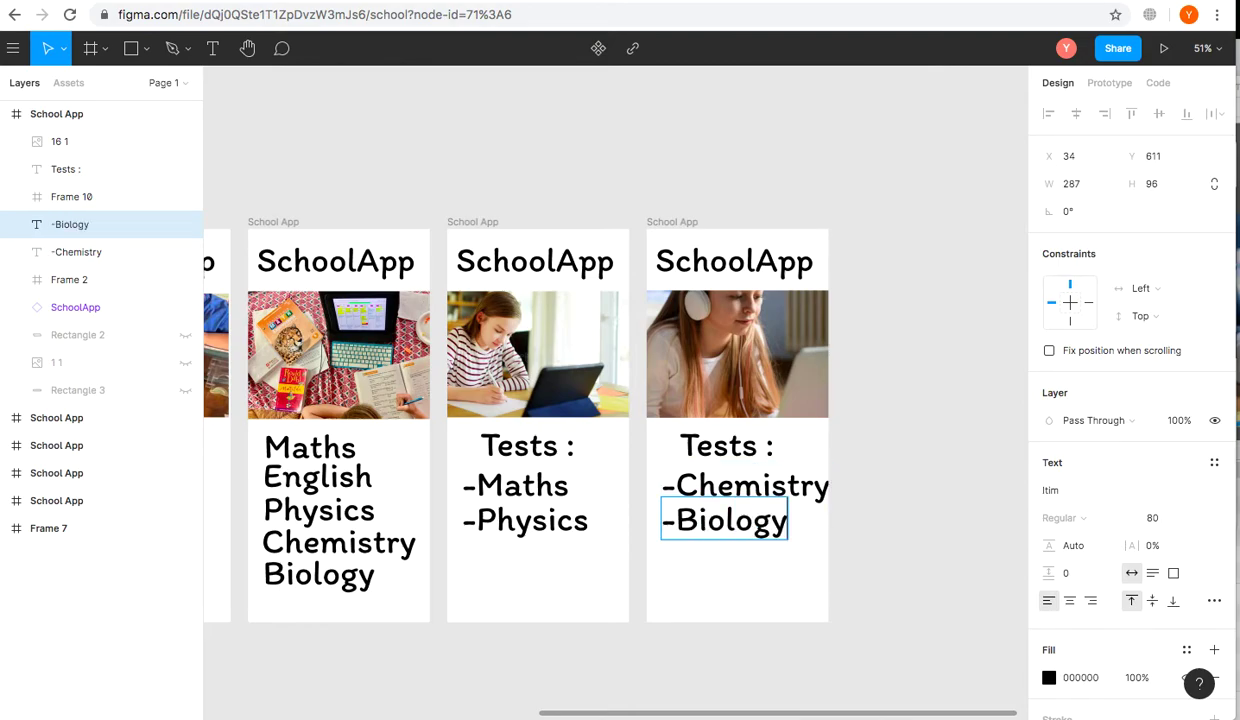
{"action": "key", "text": "Escape"}
Step: Nudge the -Chemistry/-Biology test list slightly left and up
{"action": "left_click", "coordinate": [677, 485]}
{"action": "double_click", "coordinate": [677, 485]}
{"action": "key", "text": "Escape"}
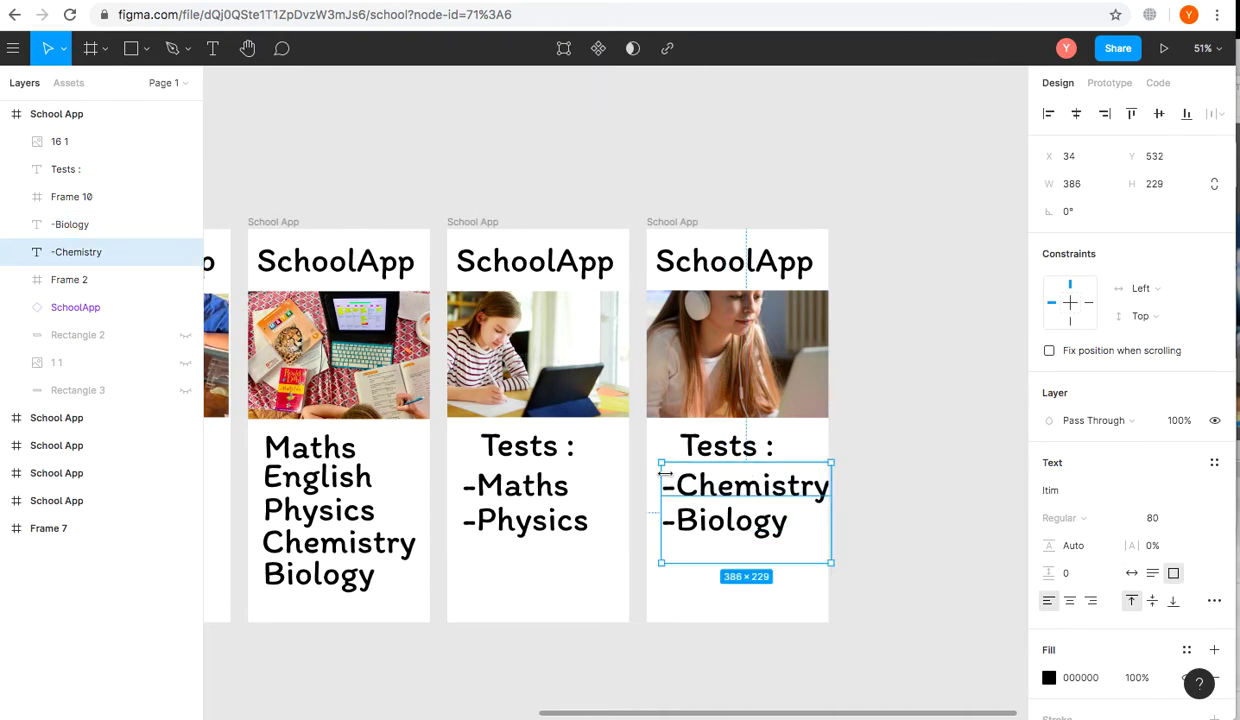
{"action": "left_click_drag", "start_coordinate": [677, 485], "coordinate": [706, 538]}
{"action": "left_click", "coordinate": [797, 694]}
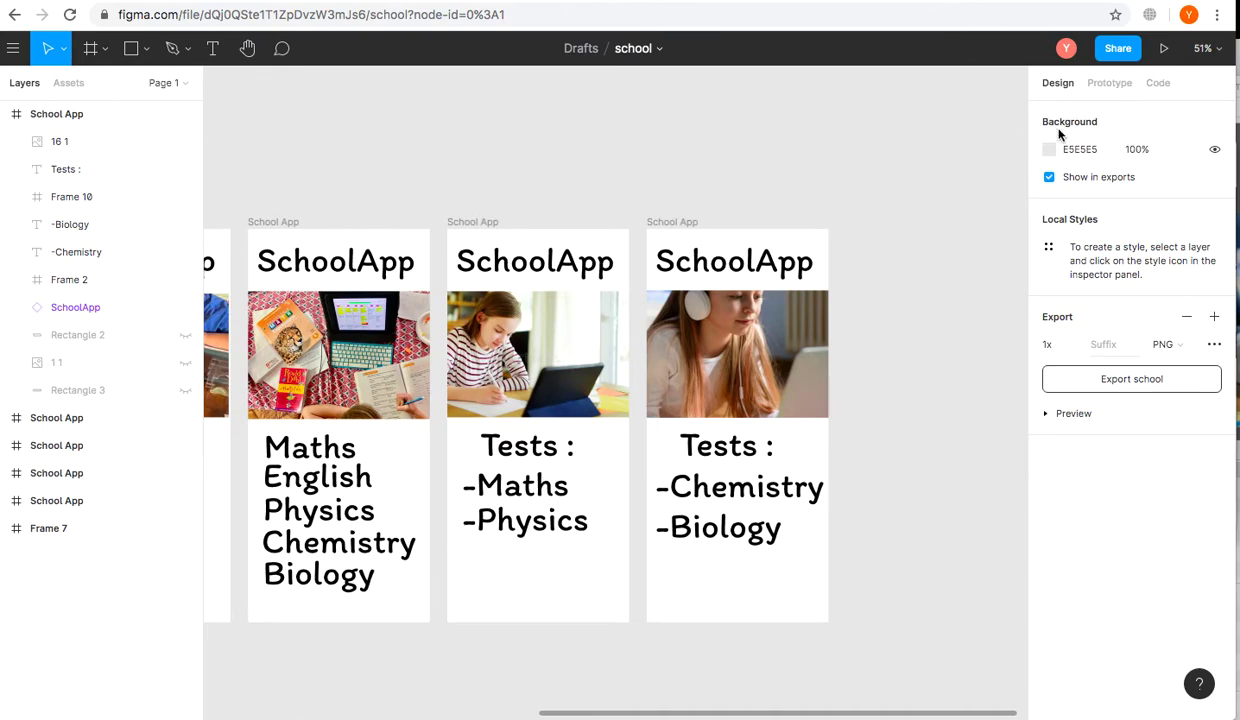
{"action": "left_click", "coordinate": [1142, 83]}
Step: Keep iPhone 11 Pro Max as the prototype preview device
{"action": "left_click", "coordinate": [1108, 83]}
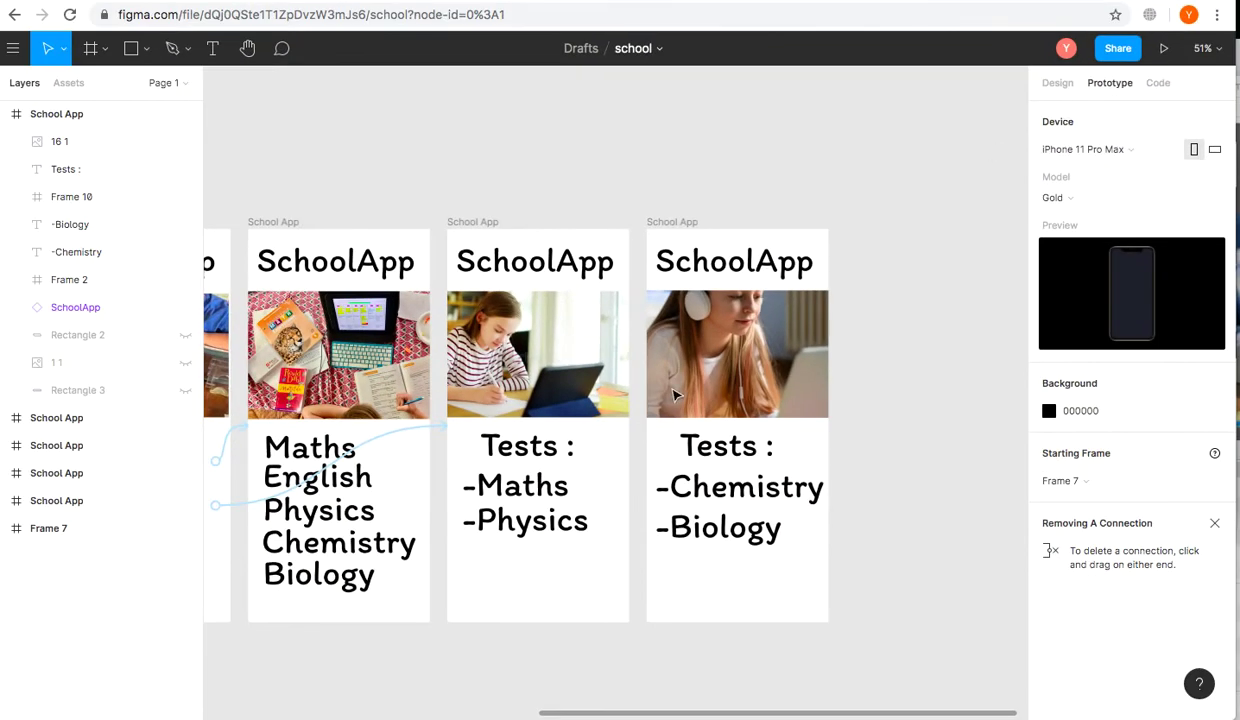
{"action": "left_click", "coordinate": [1074, 152]}
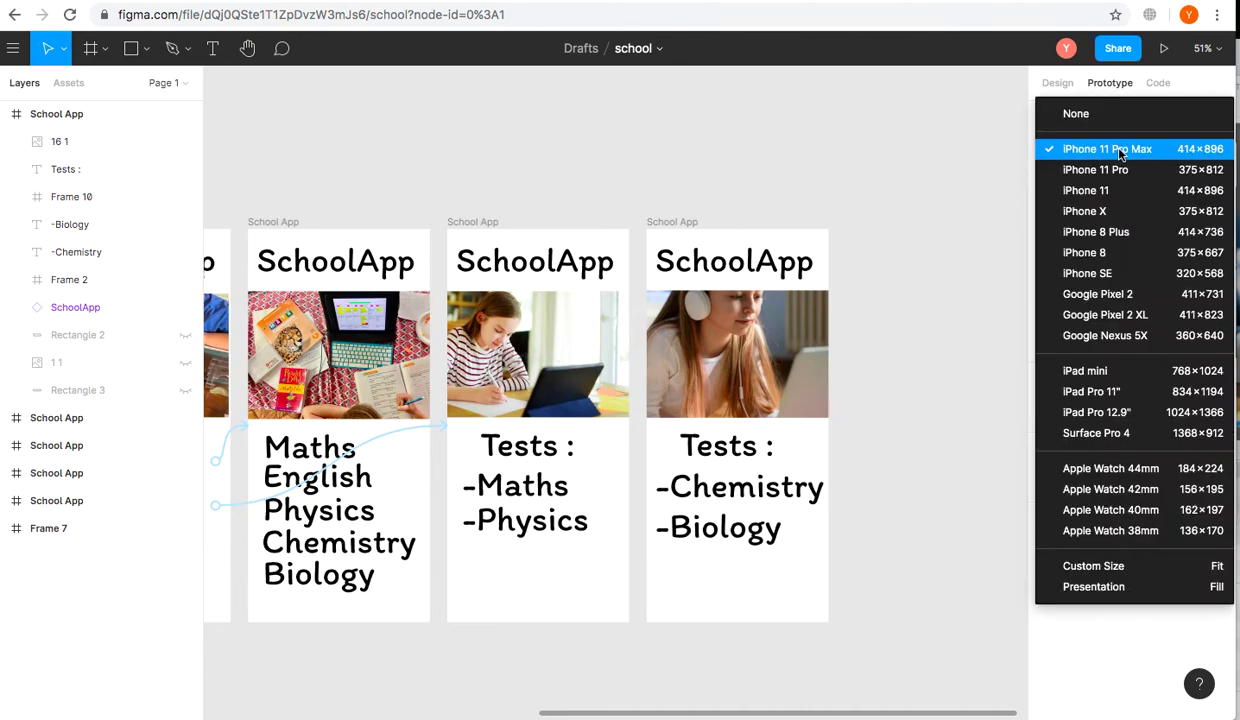
{"action": "left_click", "coordinate": [885, 156]}
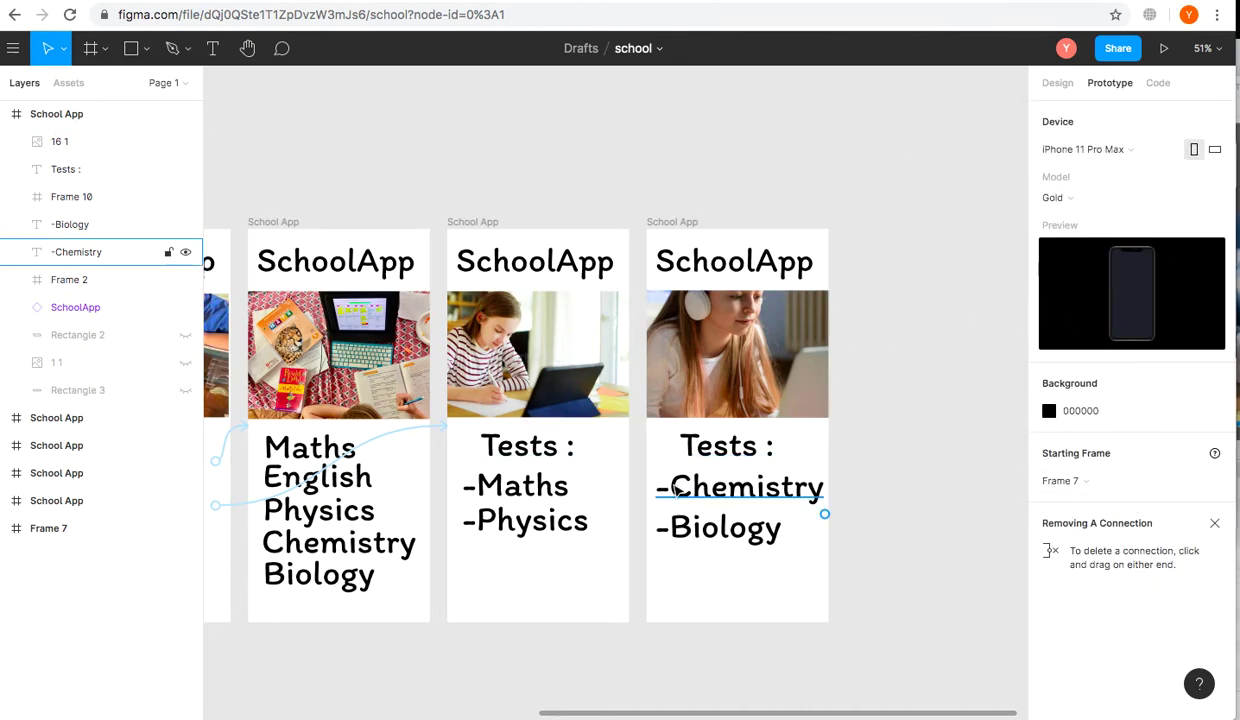
Step: Link the subjects list's Chemistry/Biology text to the new Chemistry/Biology Tests screen
{"action": "scroll", "coordinate": [433, 415], "scroll_direction": "up", "scroll_amount": 5}
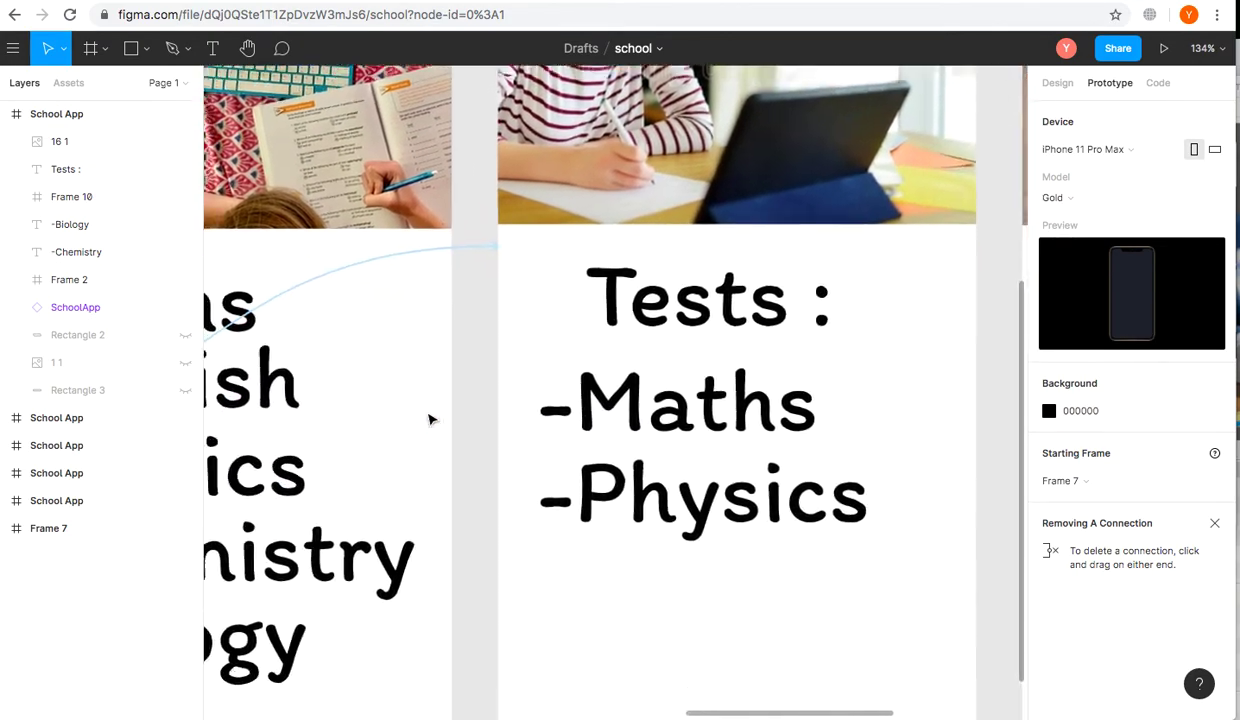
{"action": "scroll", "coordinate": [430, 418], "scroll_direction": "left", "scroll_amount": 6}
{"action": "scroll", "coordinate": [659, 338], "scroll_direction": "left", "scroll_amount": 5}
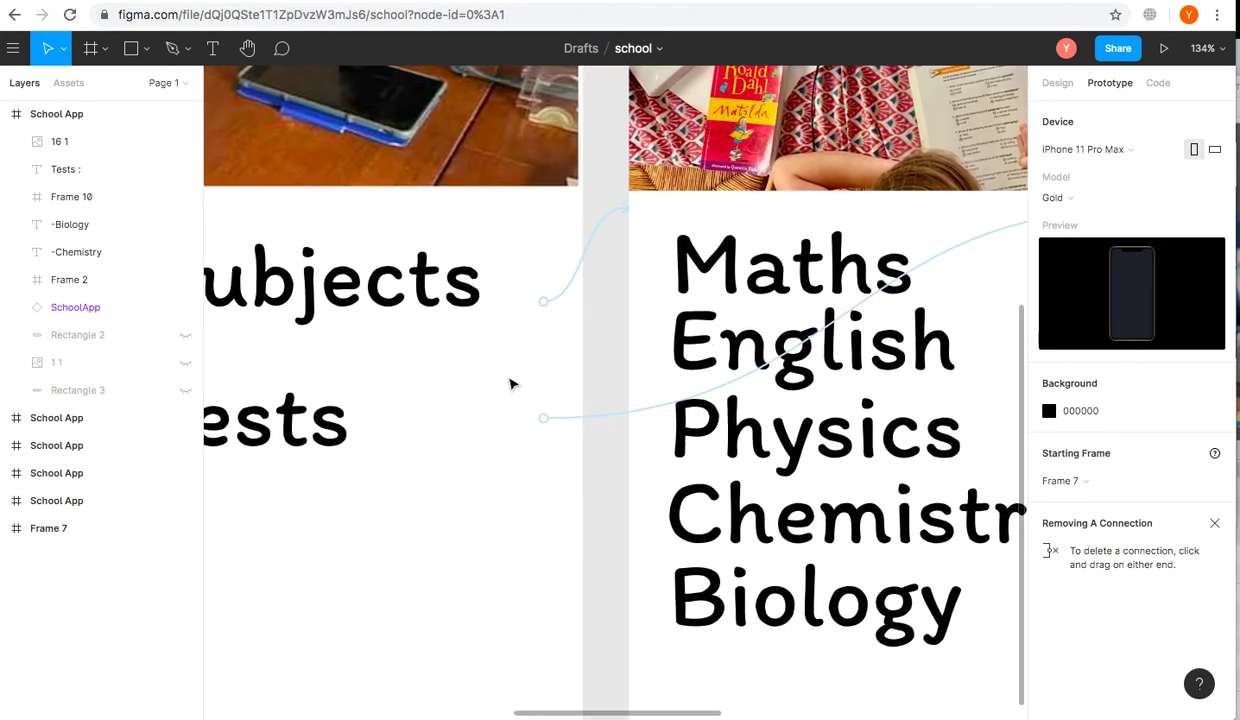
{"action": "scroll", "coordinate": [678, 430], "scroll_direction": "down", "scroll_amount": 5}
{"action": "scroll", "coordinate": [690, 435], "scroll_direction": "right", "scroll_amount": 2}
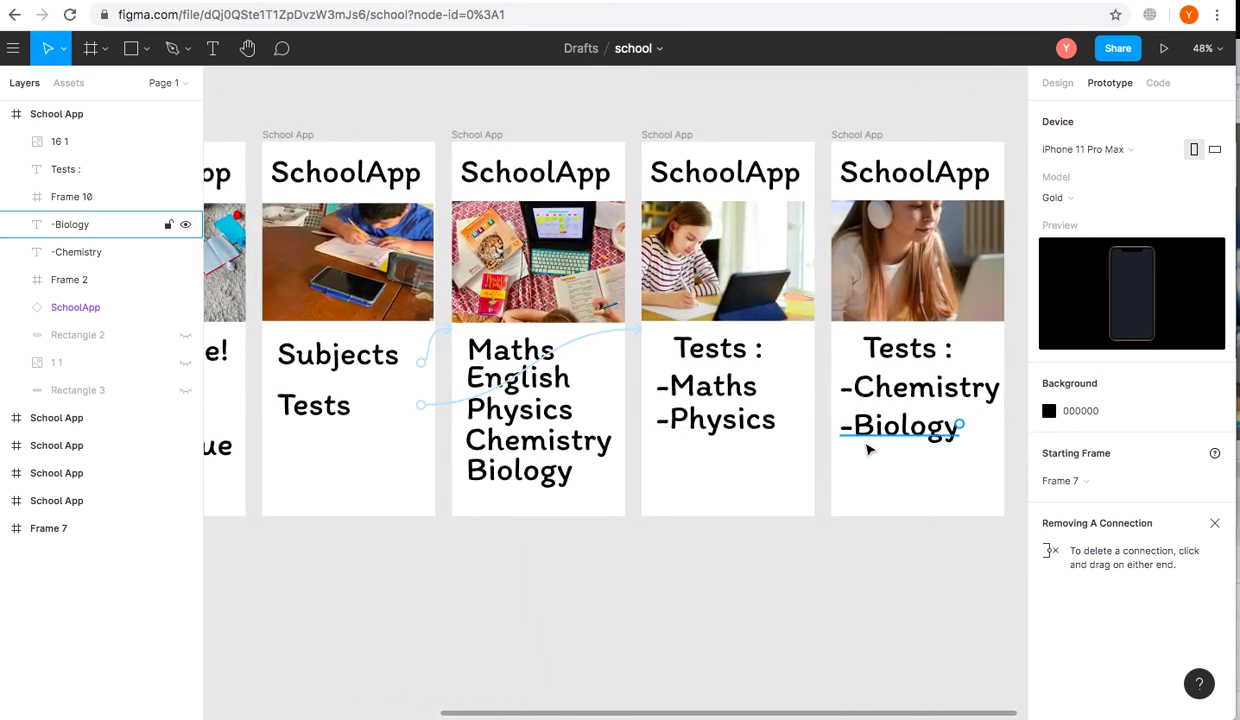
{"action": "scroll", "coordinate": [868, 450], "scroll_direction": "right", "scroll_amount": 1}
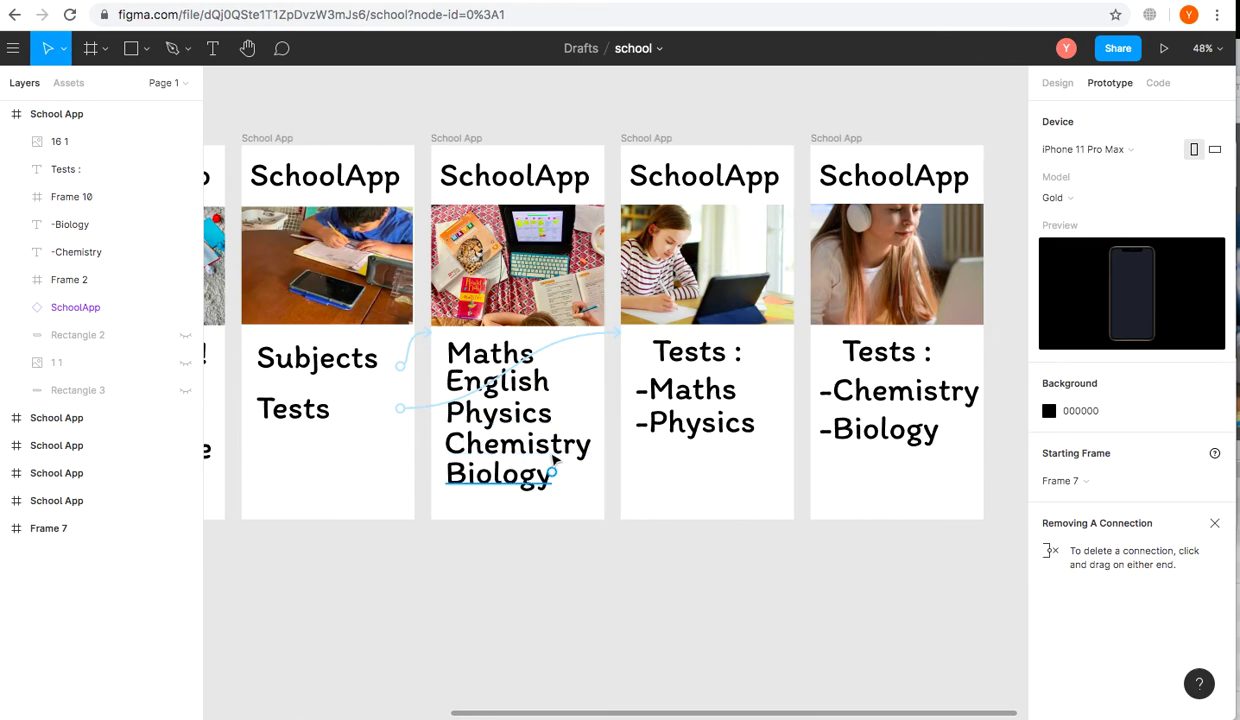
{"action": "left_click_drag", "start_coordinate": [590, 455], "coordinate": [890, 450]}
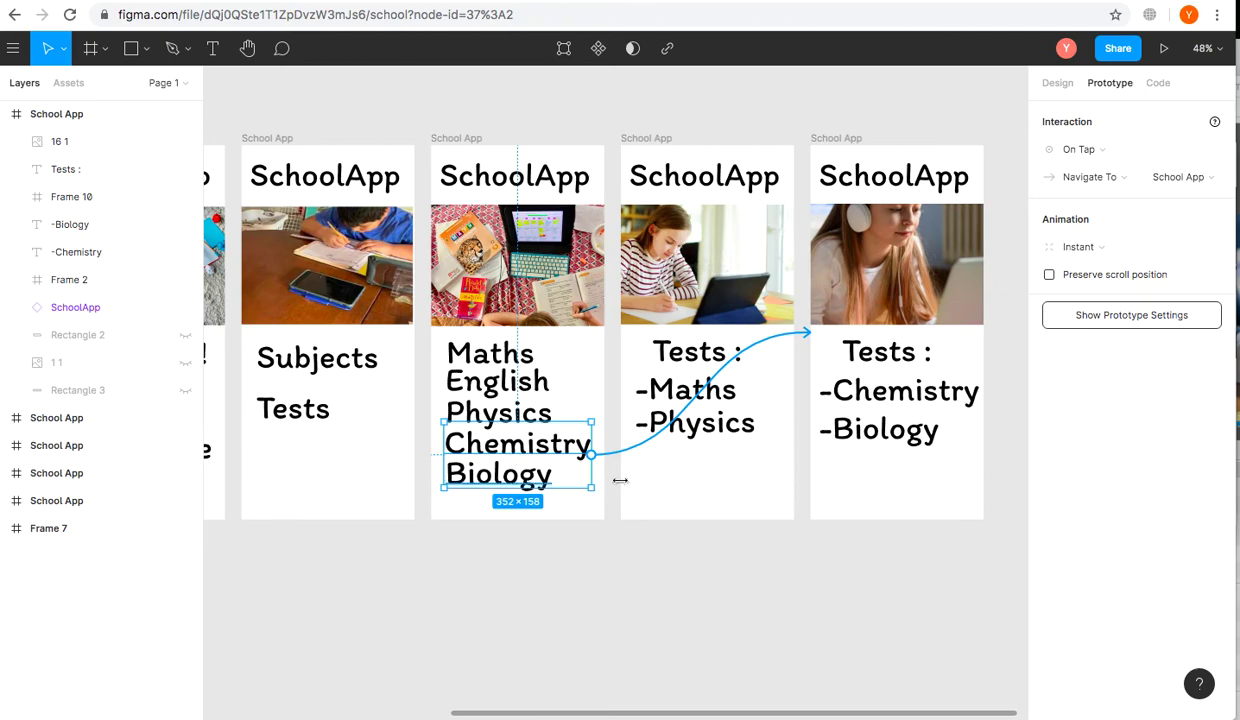
Step: Deselect the linked Chemistry/Biology text, then tap Chemistry in the running prototype to reach the tests screen
{"action": "left_click", "coordinate": [448, 139]}
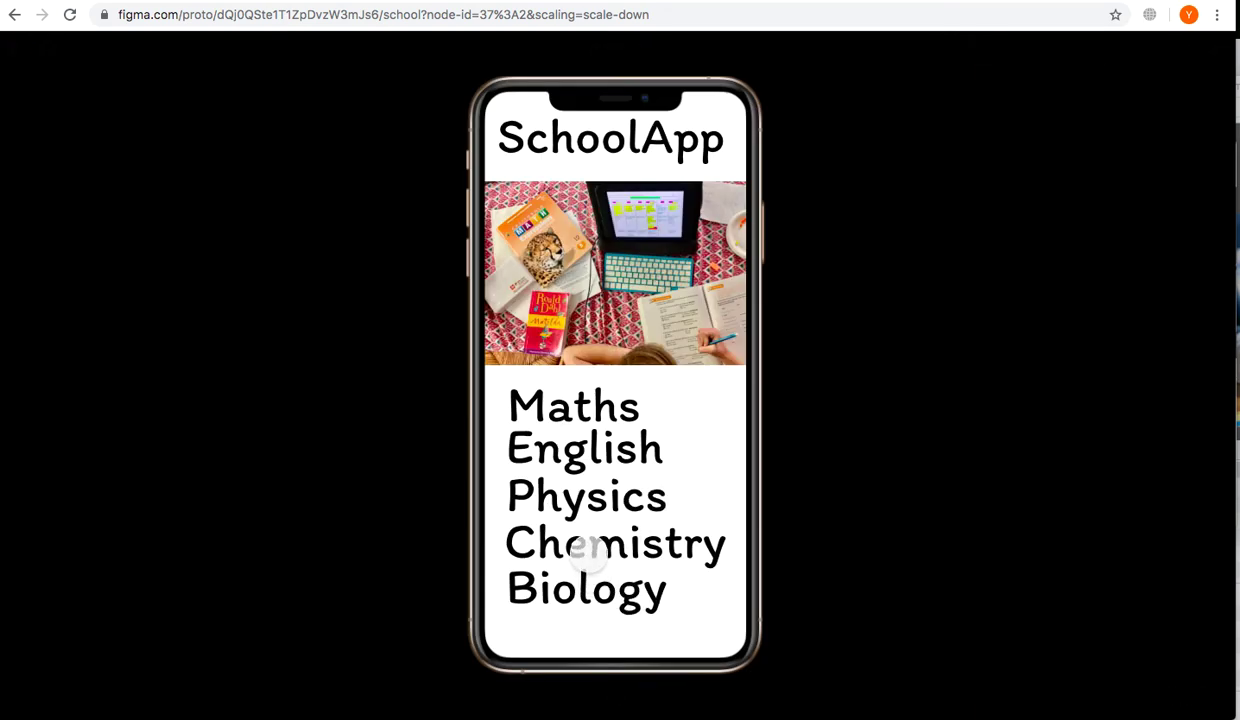
{"action": "left_click", "coordinate": [588, 550]}
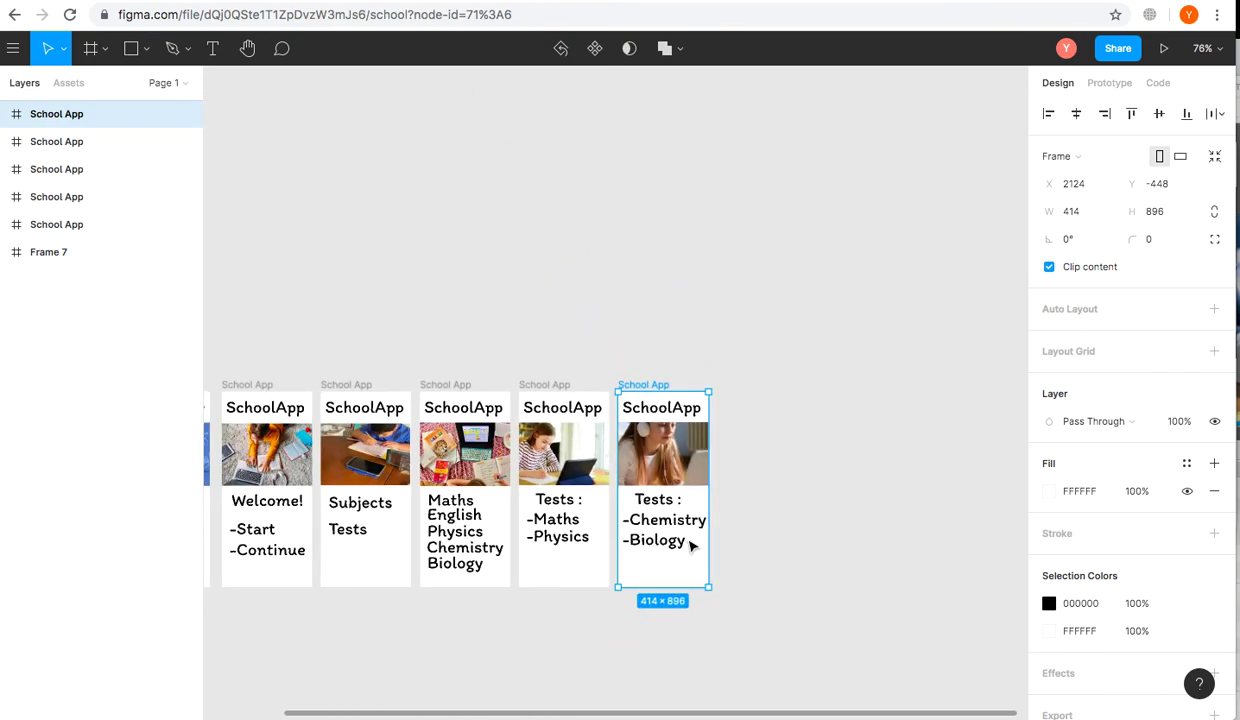
Step: Scroll the canvas back to view all six SchoolApp screens, Log in through Chemistry/Biology Tests
{"action": "scroll", "coordinate": [608, 425], "scroll_direction": "left", "scroll_amount": 3}
{"action": "scroll", "coordinate": [608, 425], "scroll_direction": "down", "scroll_amount": 3}
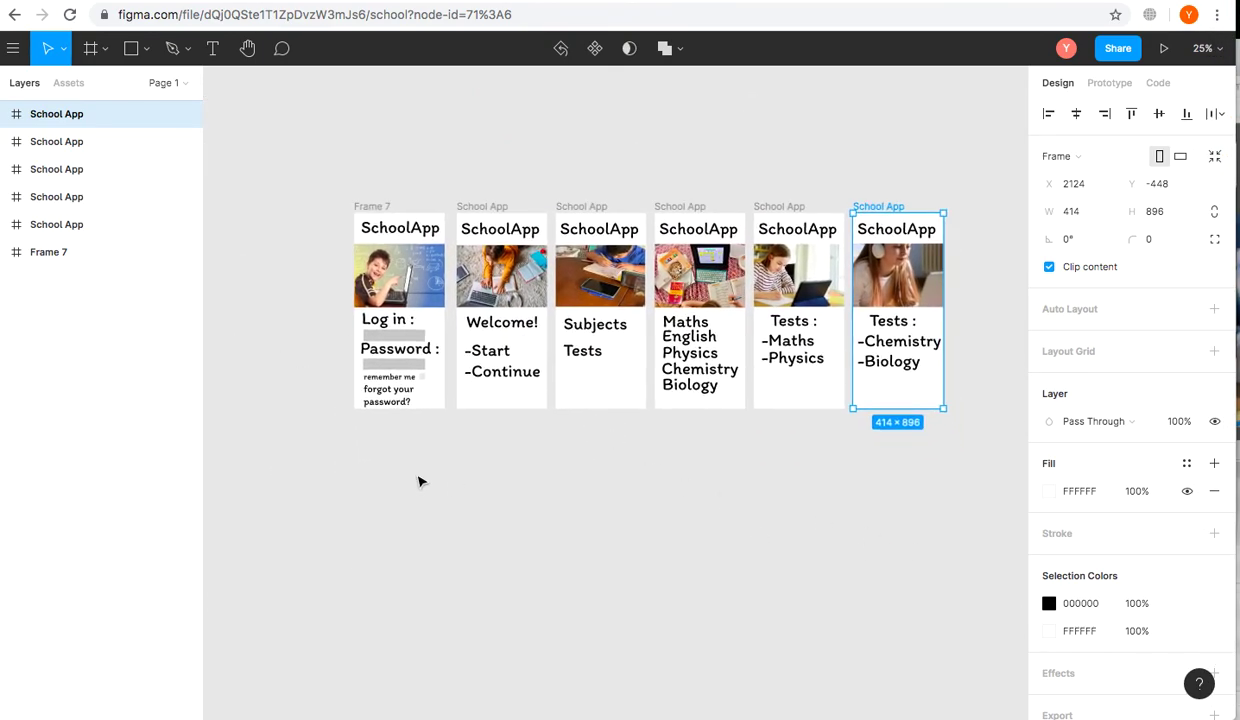
{"action": "mouse_move", "coordinate": [1225, 592]}
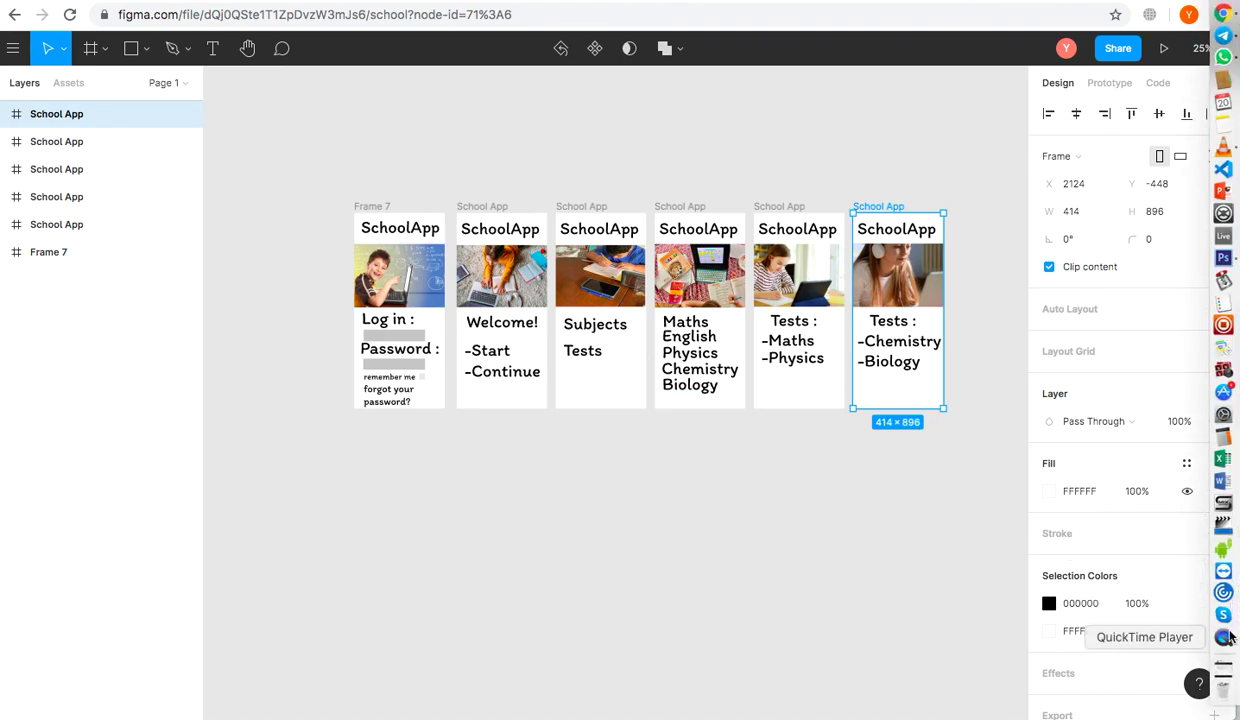